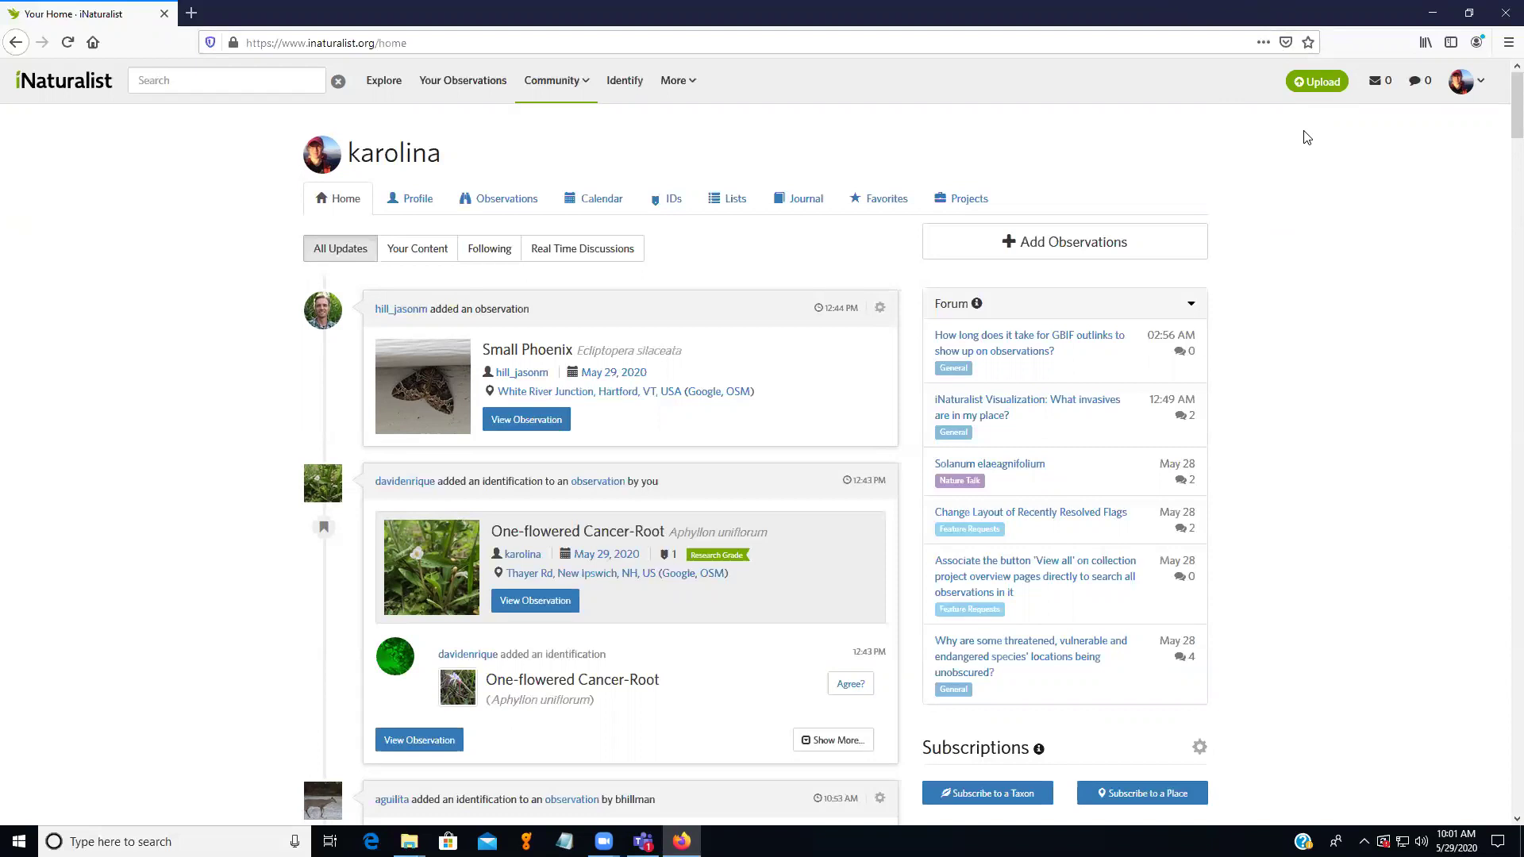
Start a new observation upload and add all four photos from the New_Ipswich_Flood_Site_5-15-2020 folder.
click(1322, 86)
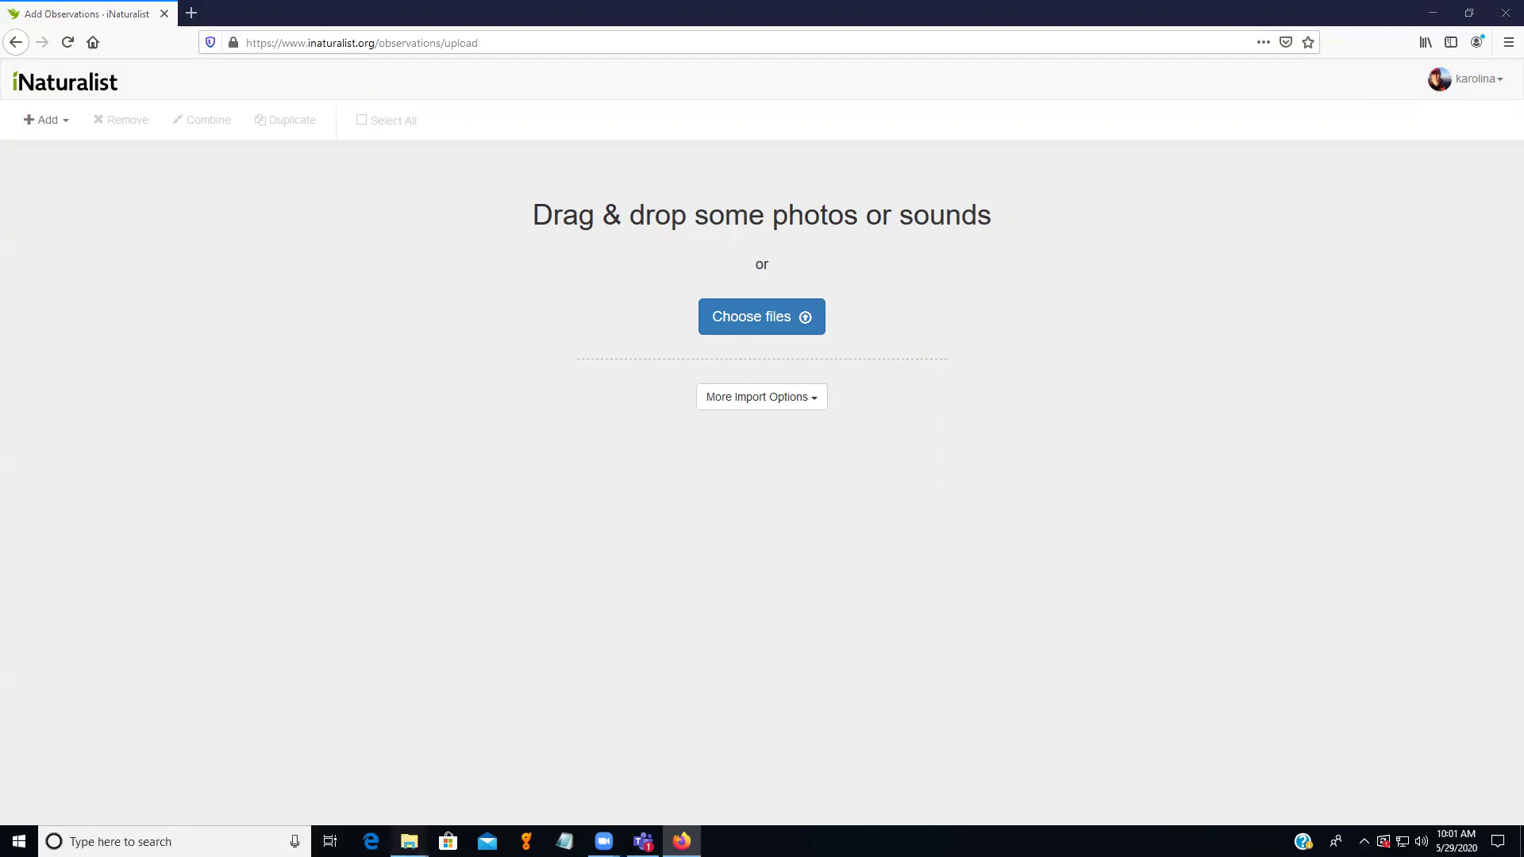
mouse_move(409, 842)
click(376, 782)
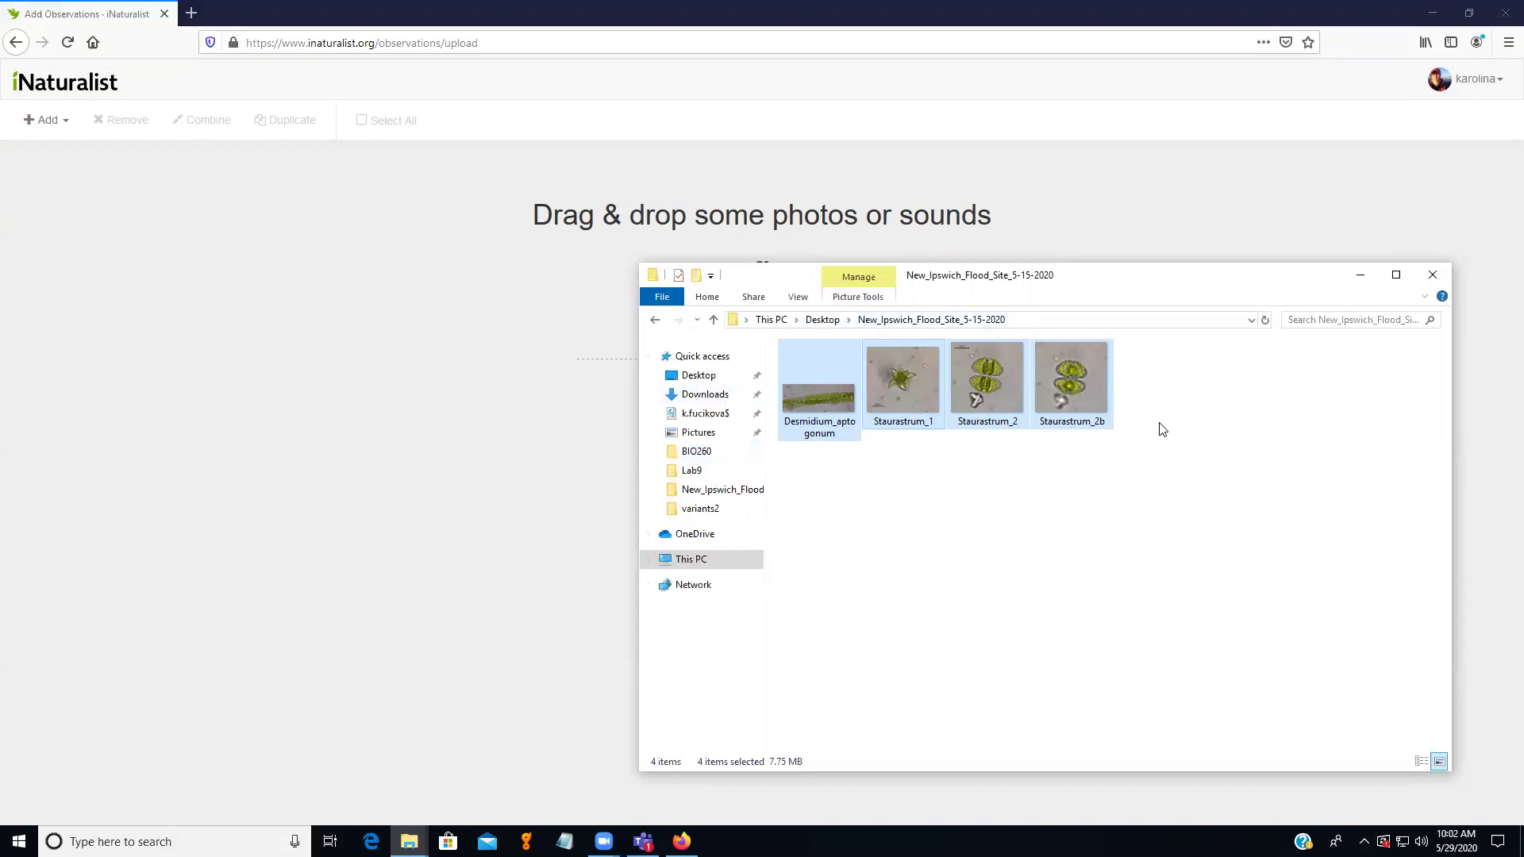
drag(992, 389, 408, 332)
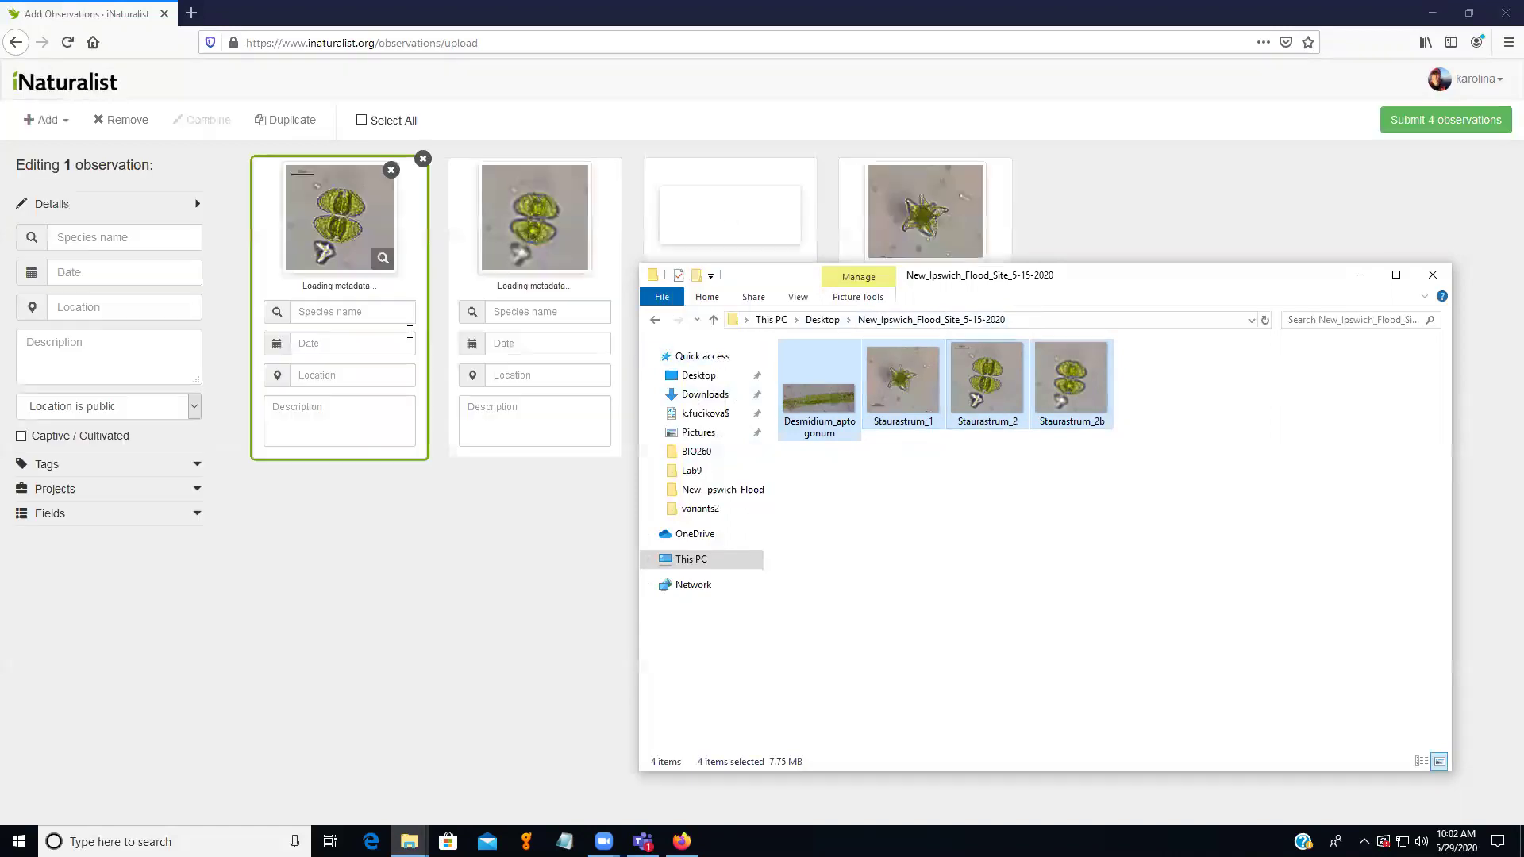
click(479, 566)
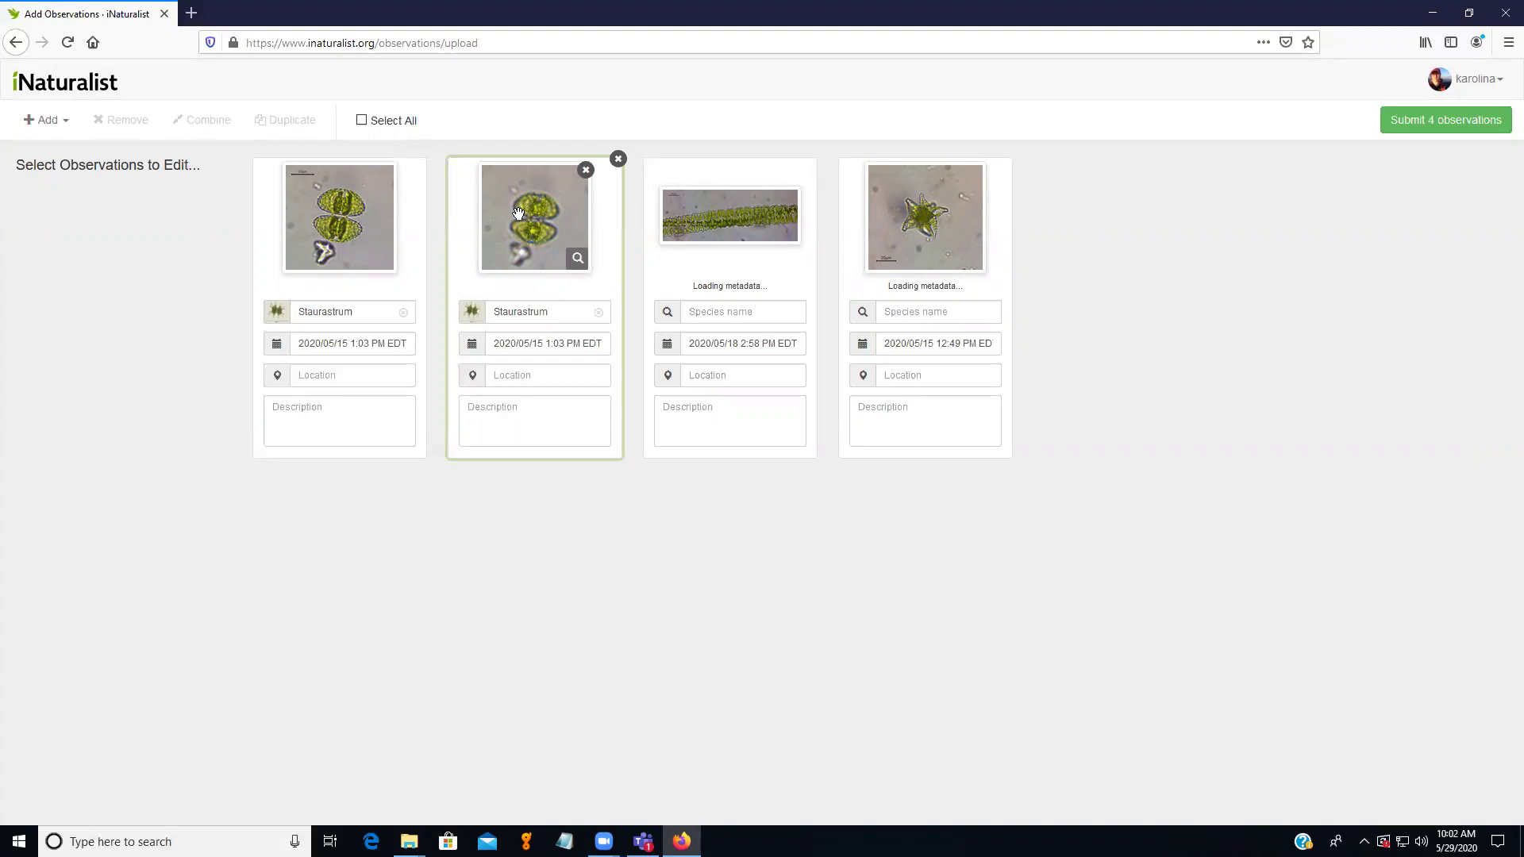
Combine the two similar two-celled Staurastrum photos into one observation and check both of its pictures.
drag(518, 213, 361, 217)
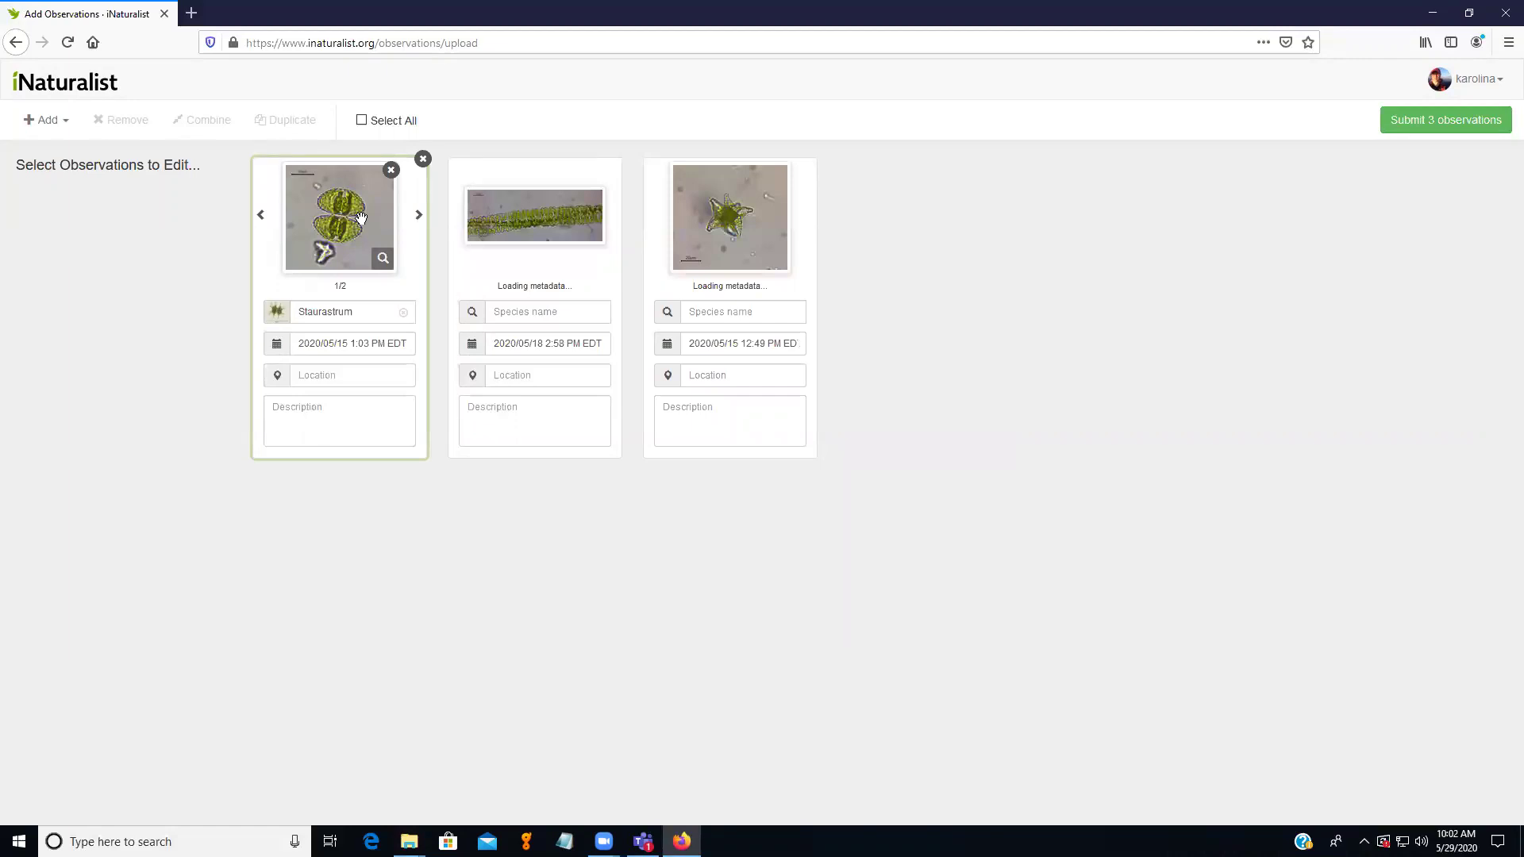
click(418, 220)
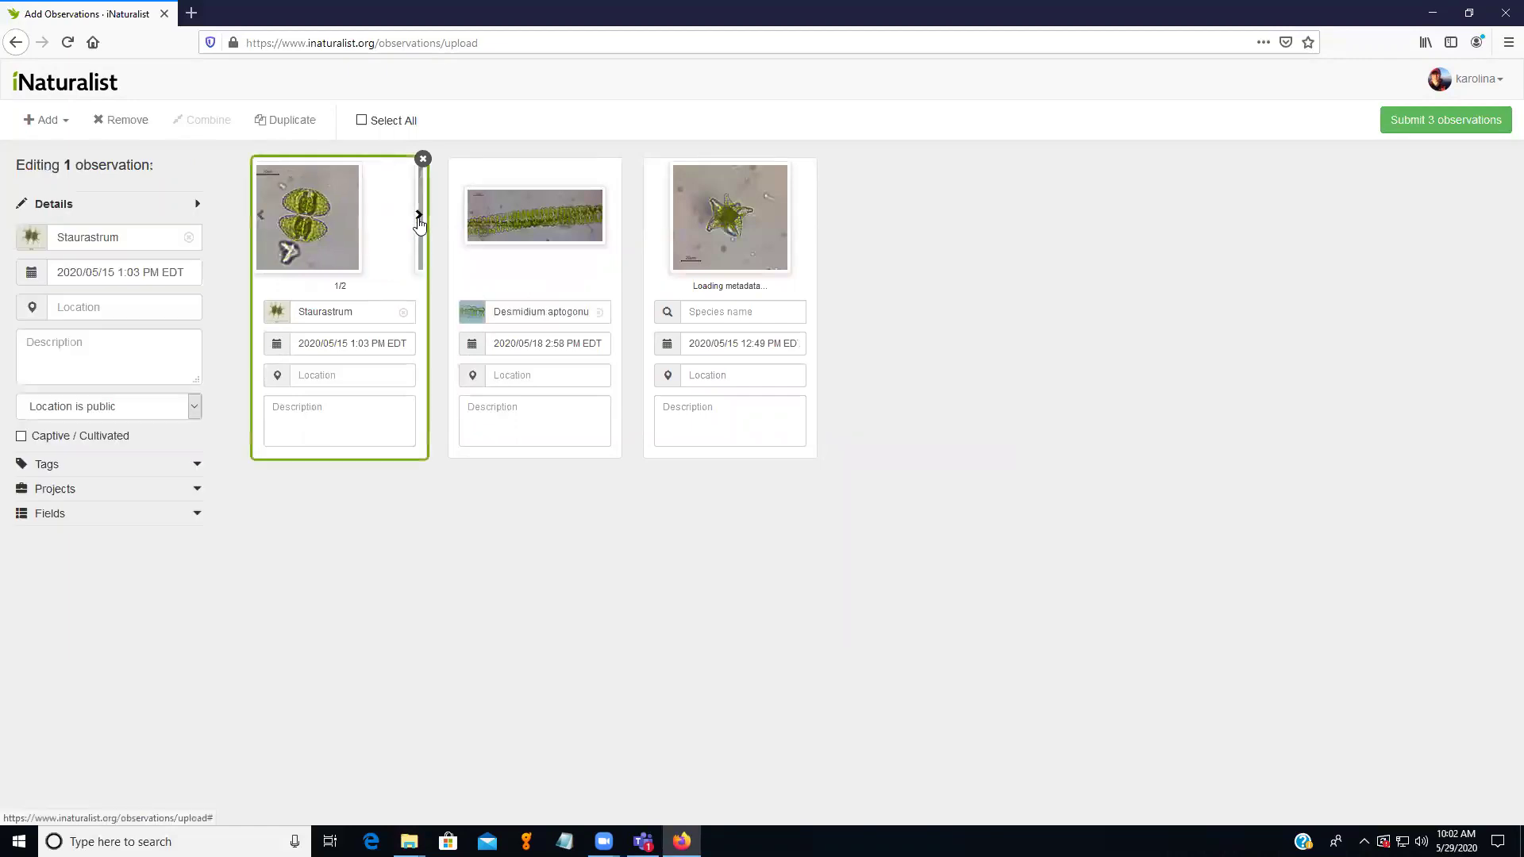
click(261, 216)
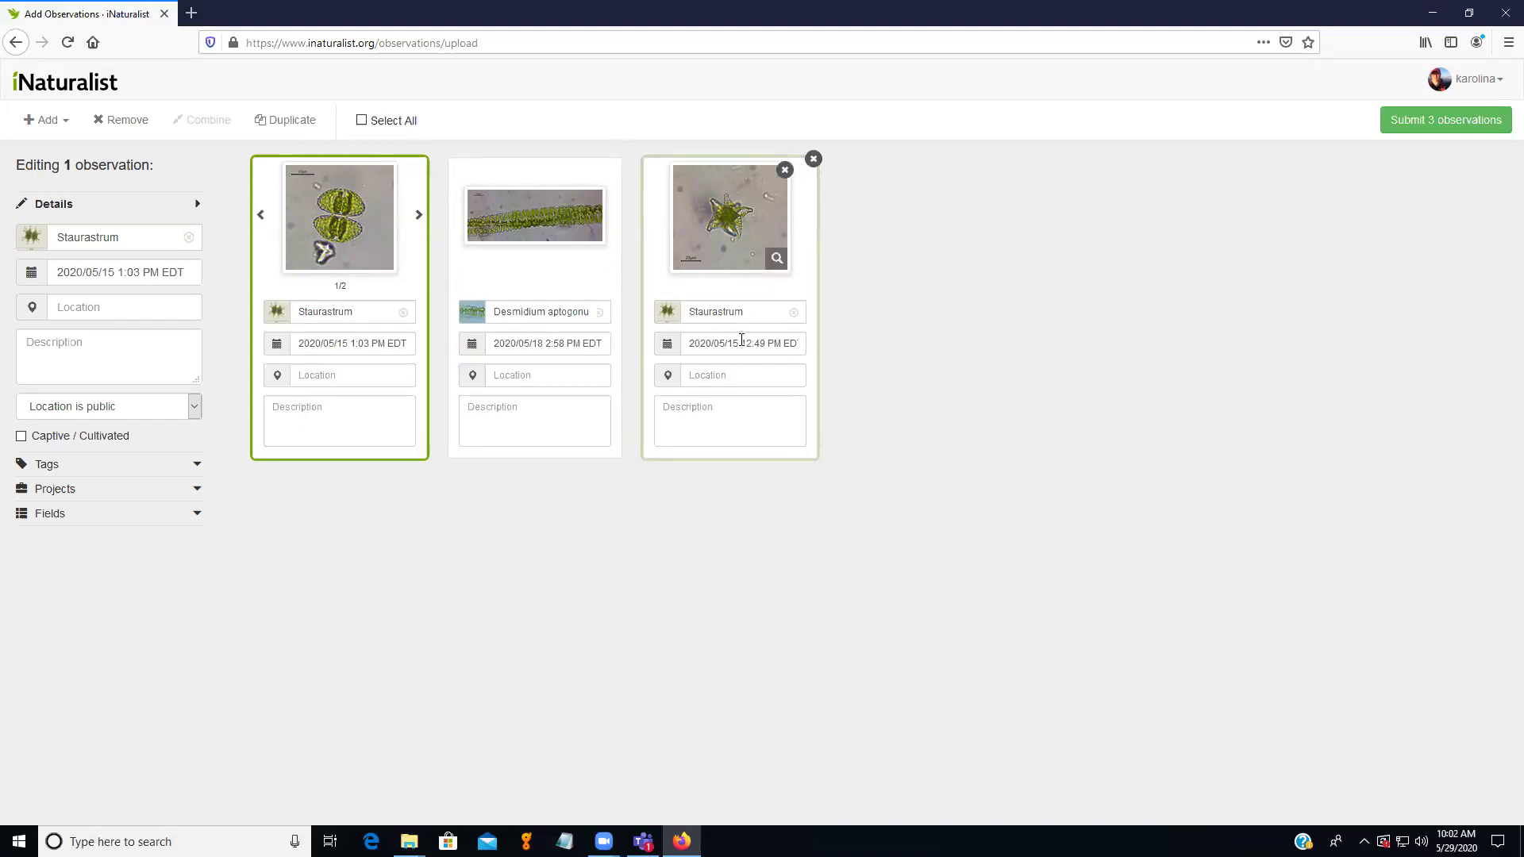
Set the Desmidium aptogonum observation's date to May 15, 2020.
click(573, 342)
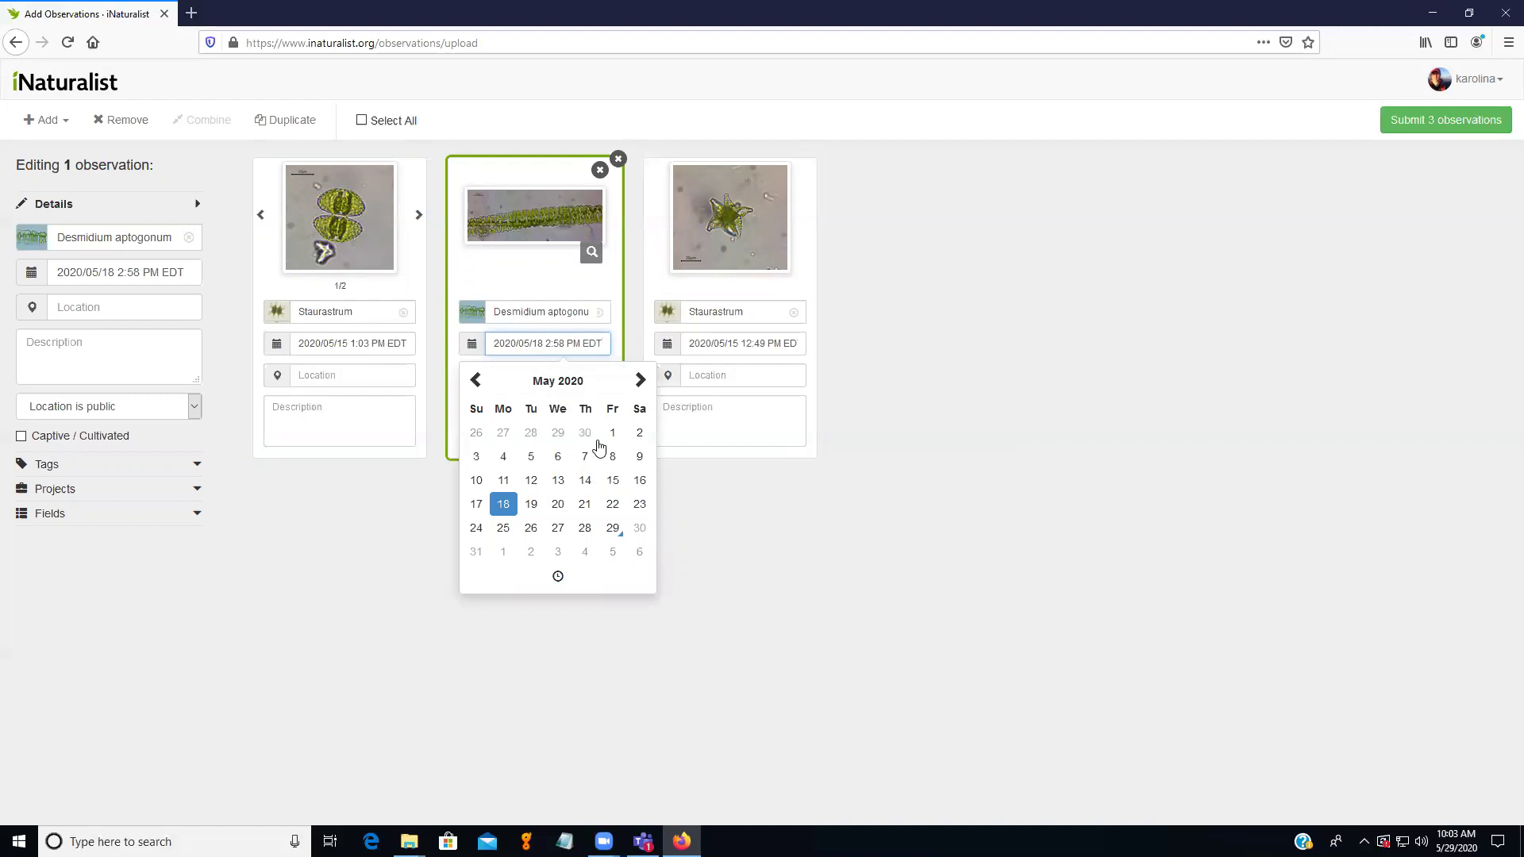
click(613, 481)
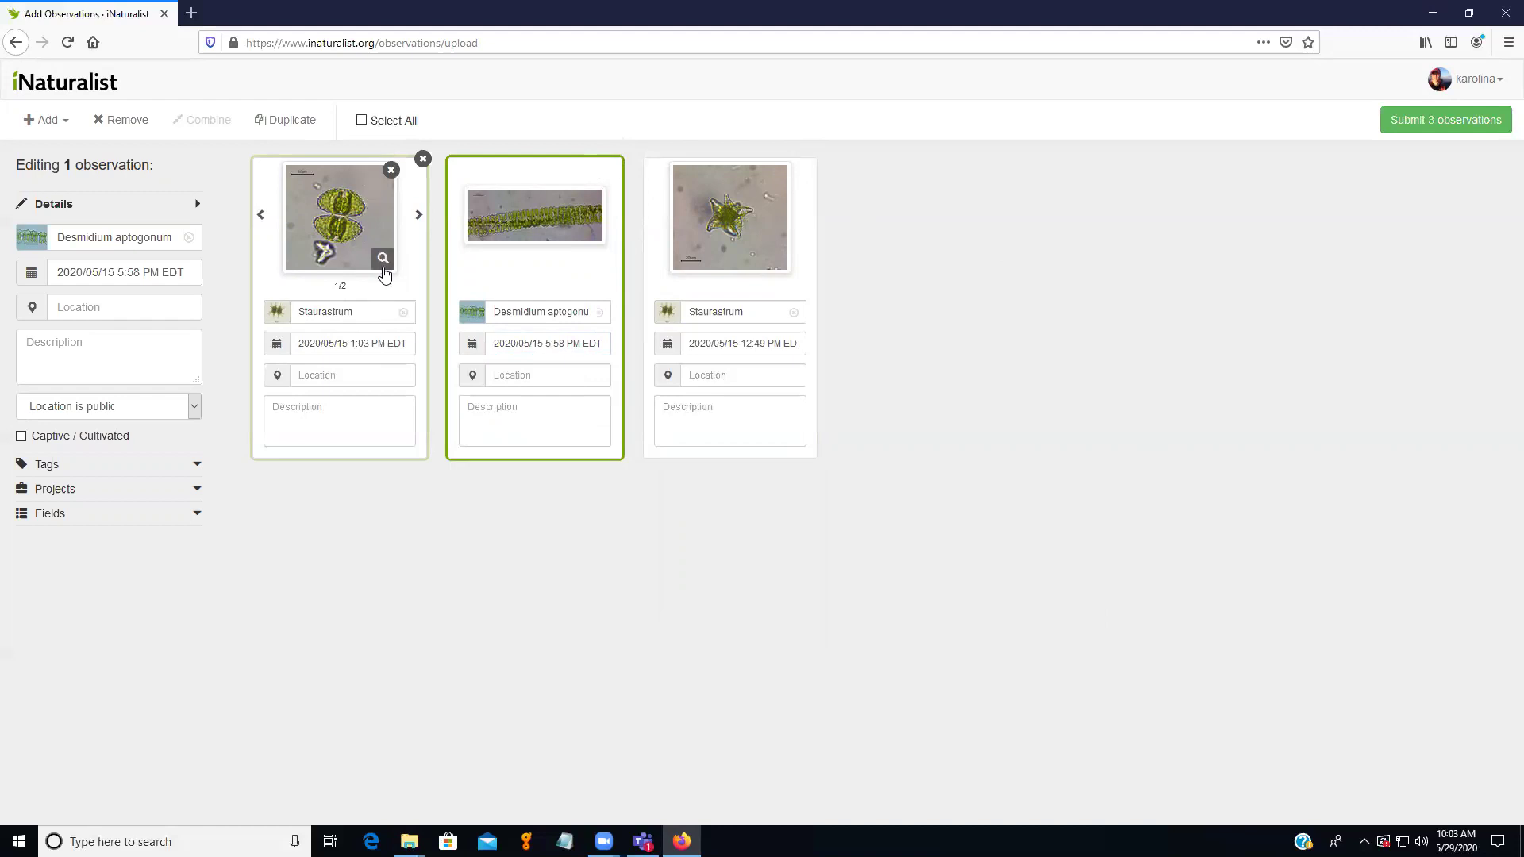
Review the photo file names in the New_Ipswich_Flood_Site_5-15-2020 folder and return to the upload page.
mouse_move(409, 841)
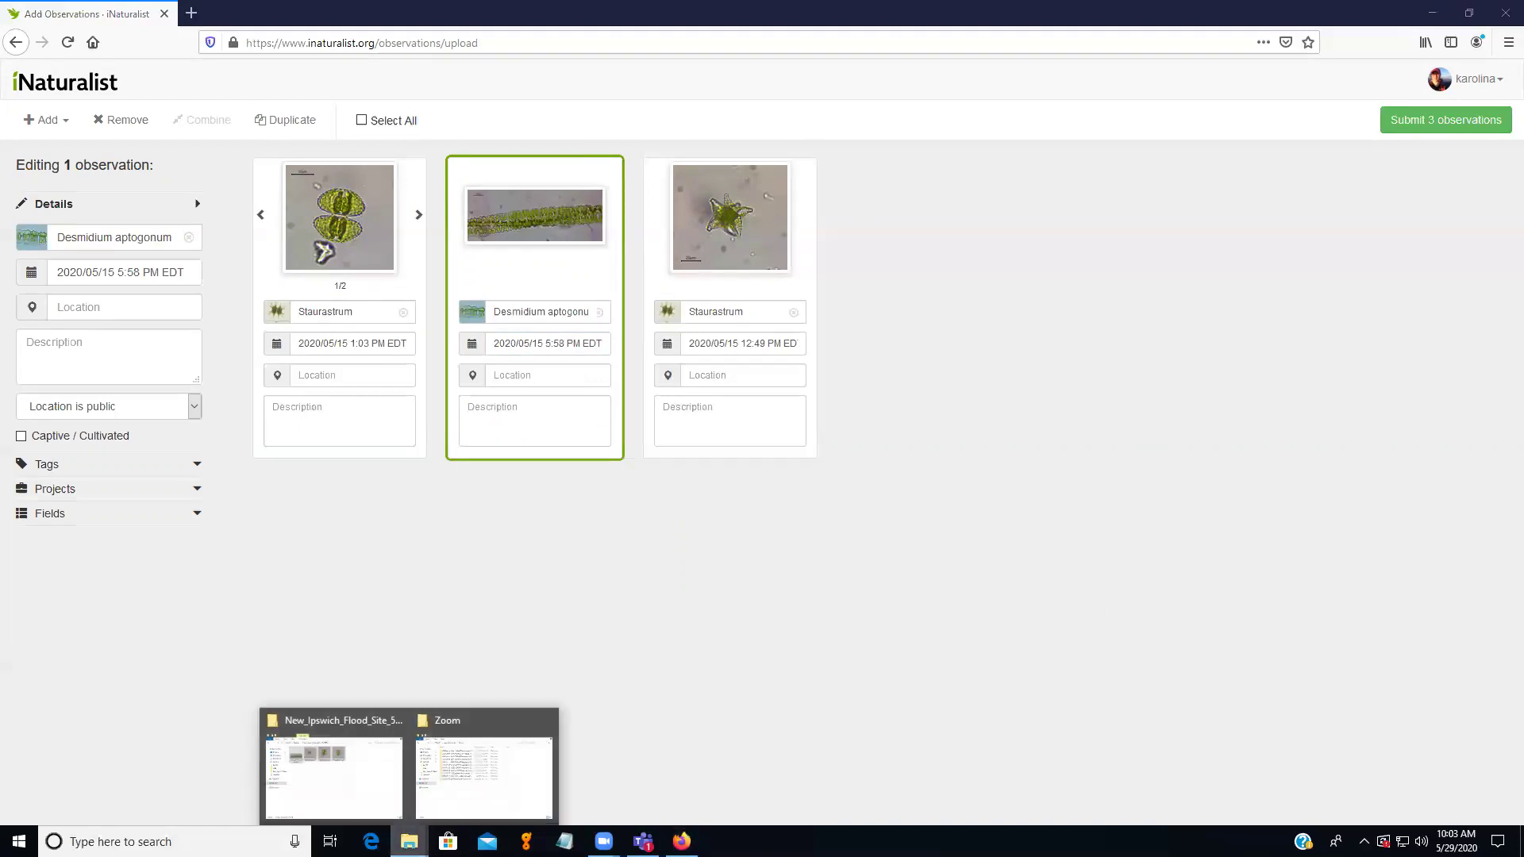
click(350, 793)
click(834, 470)
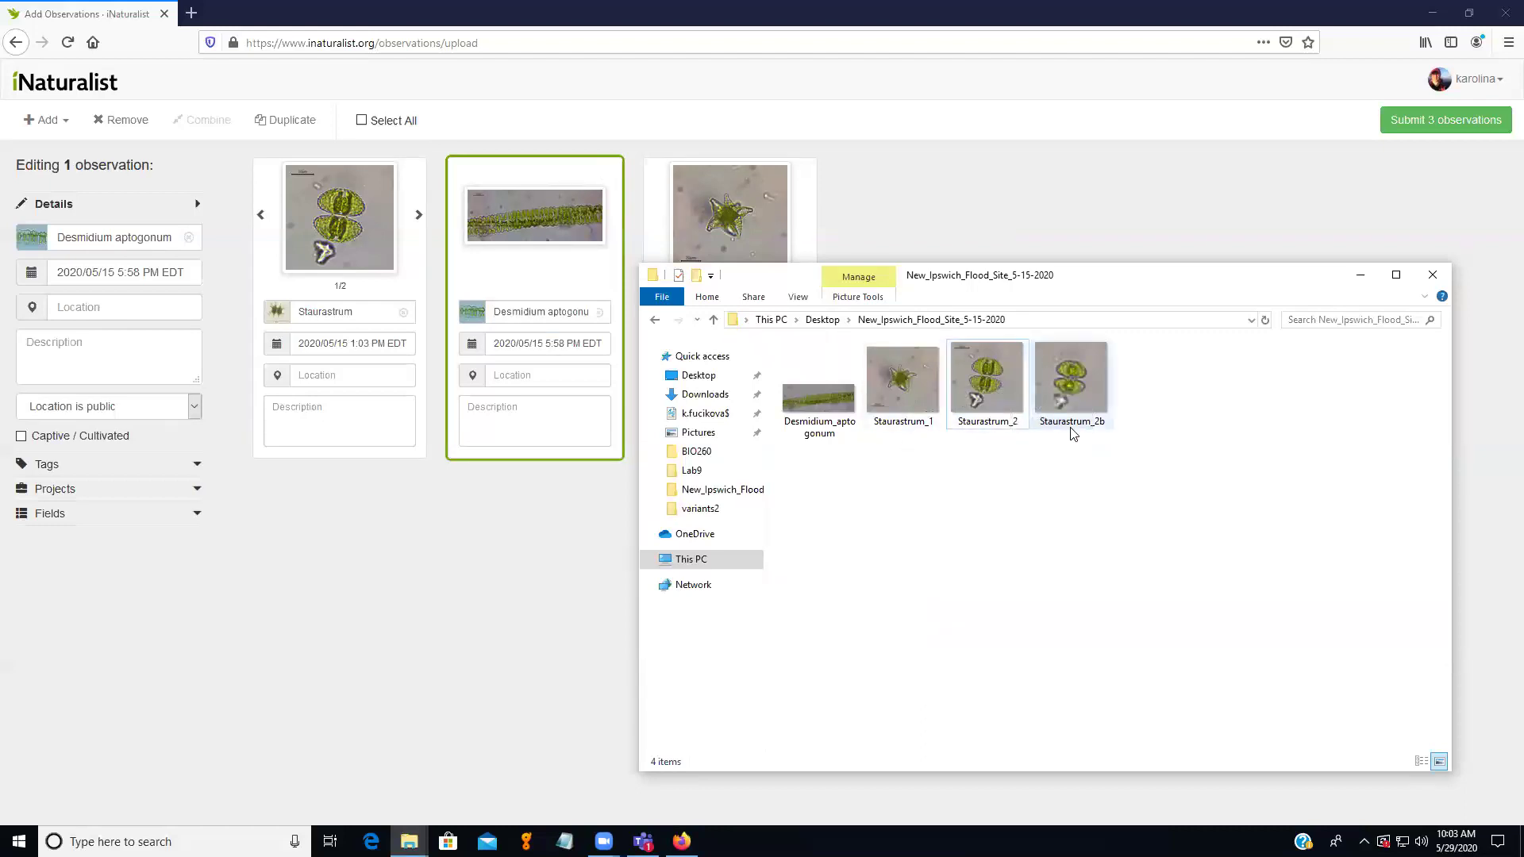
click(449, 529)
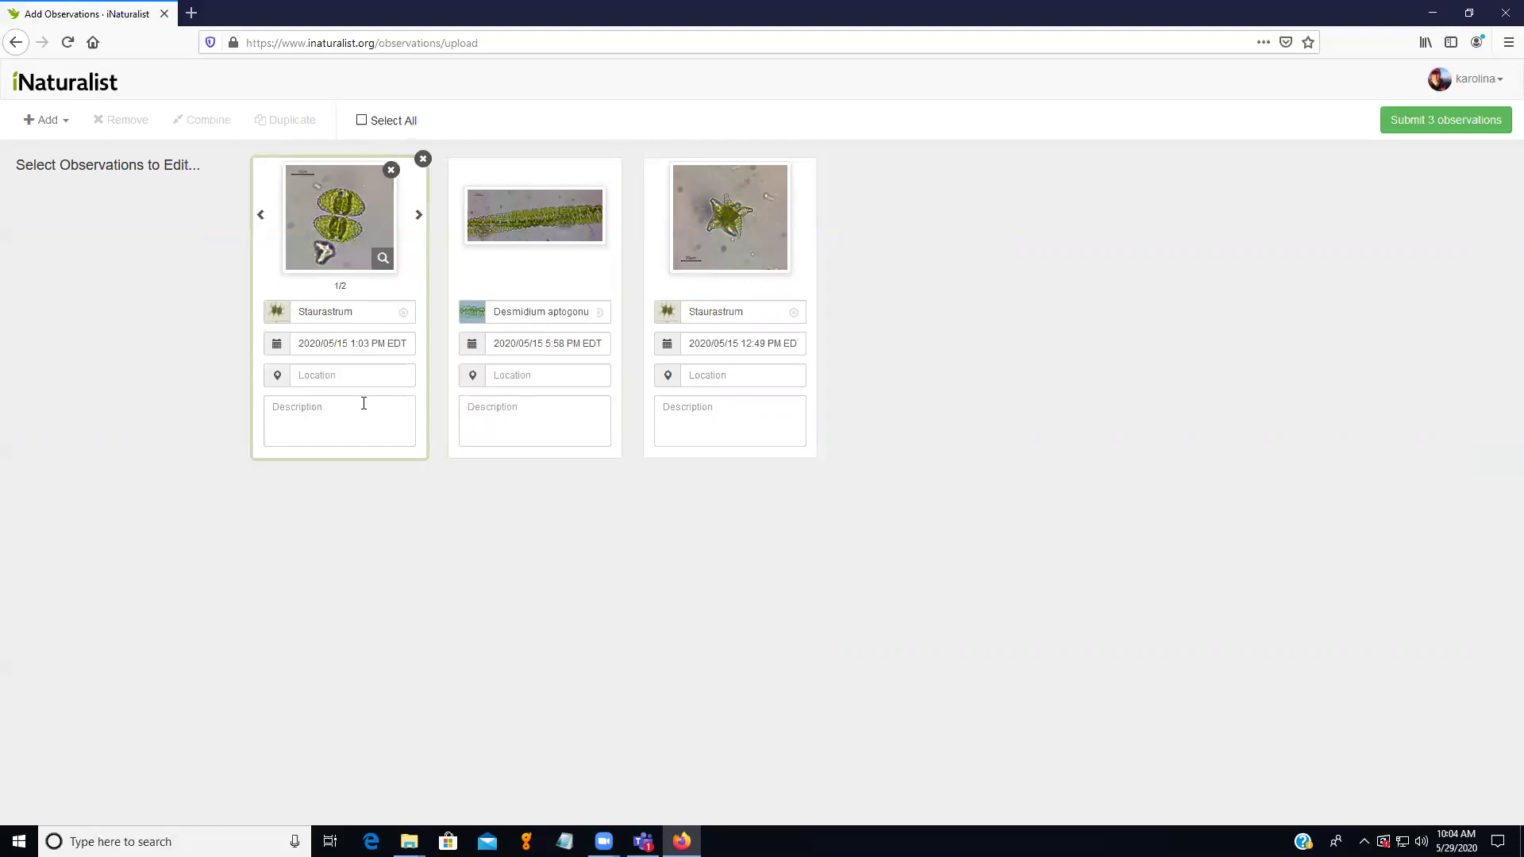
click(305, 413)
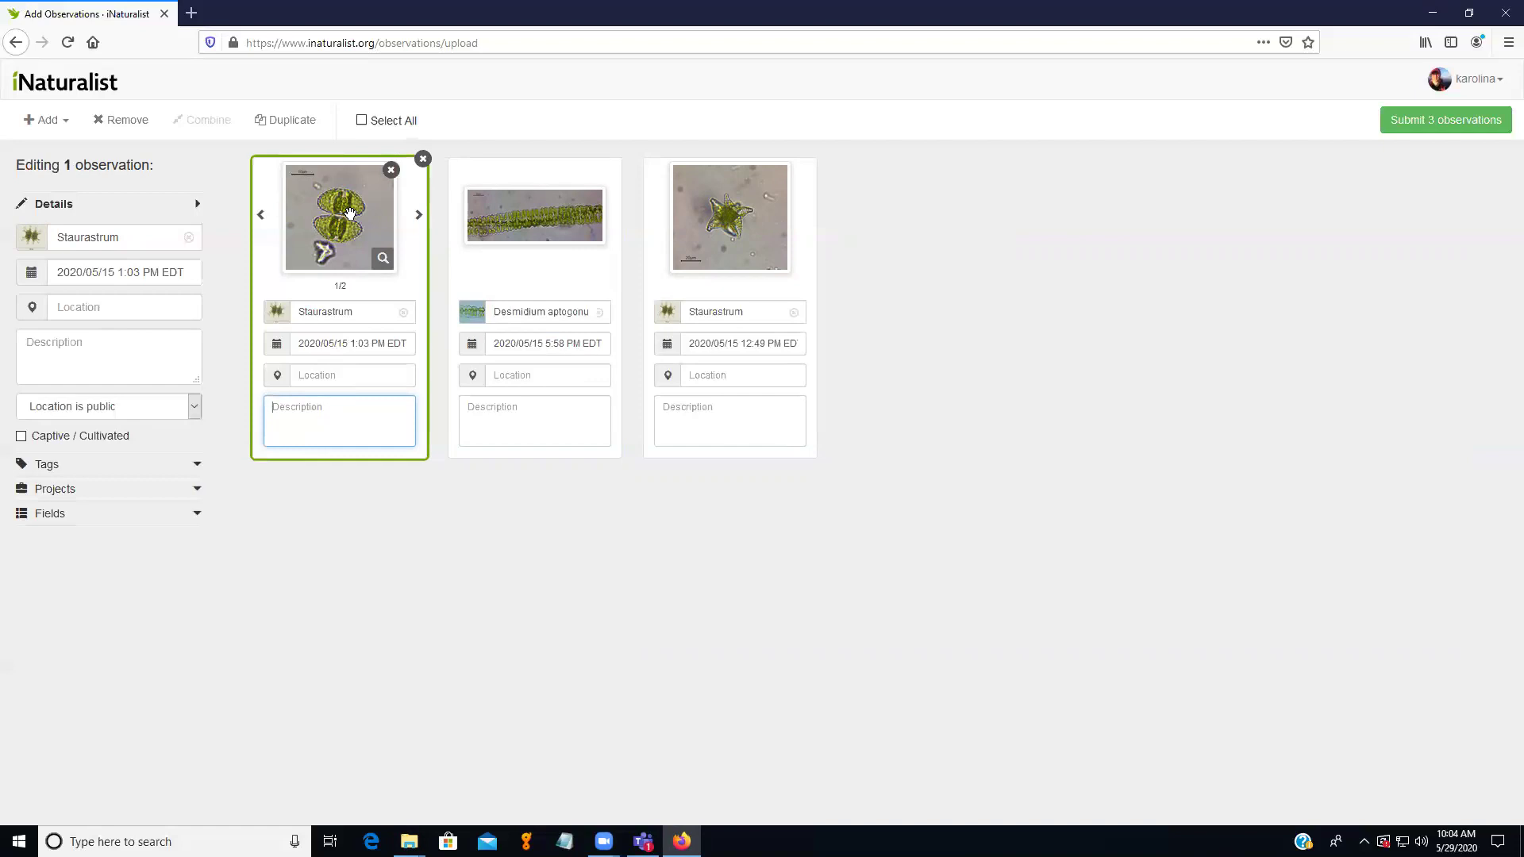
click(503, 431)
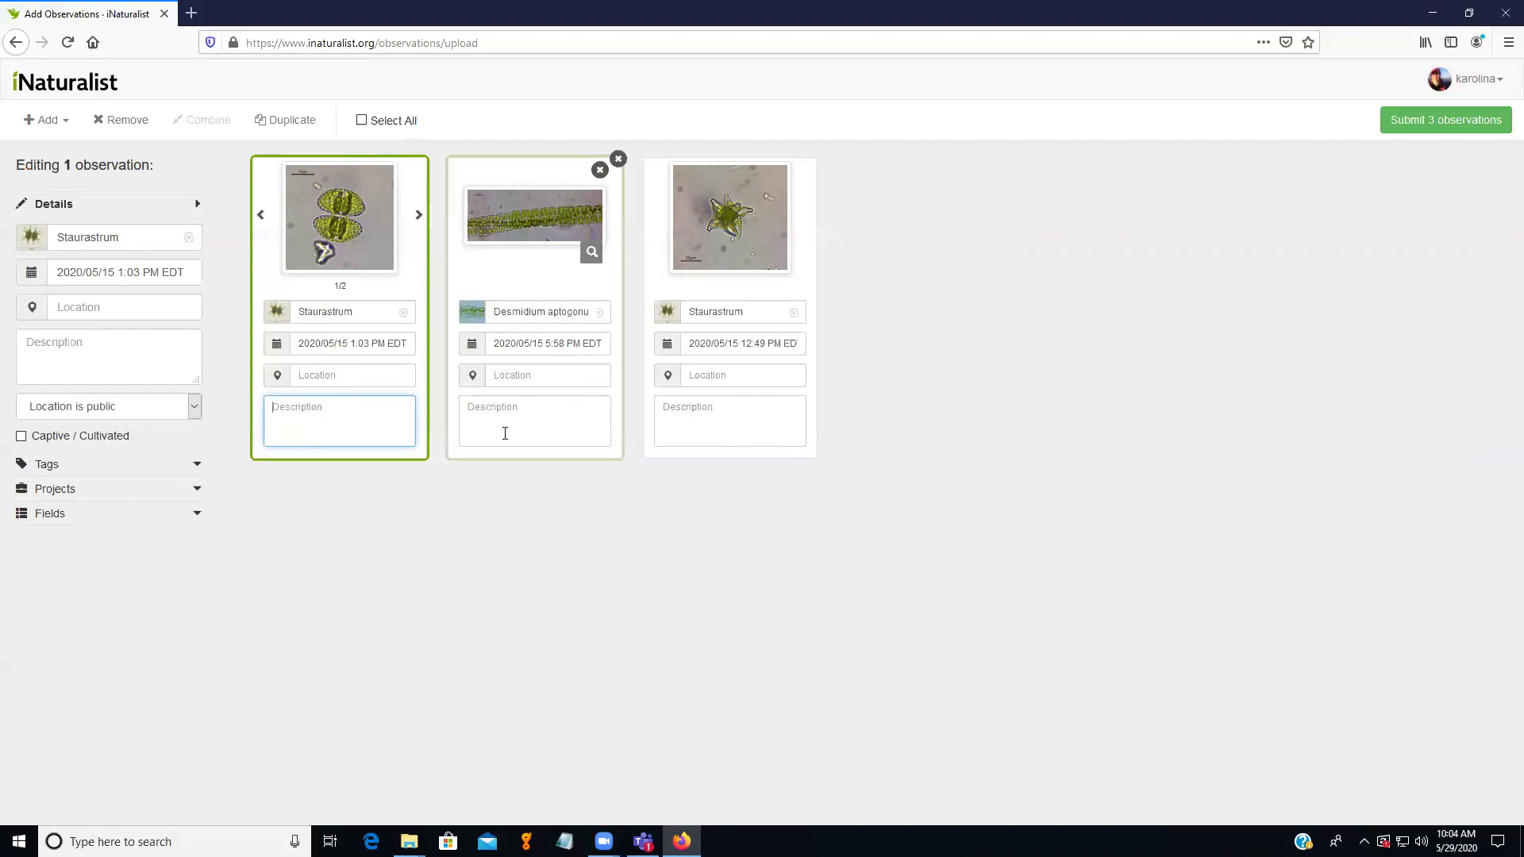
click(802, 433)
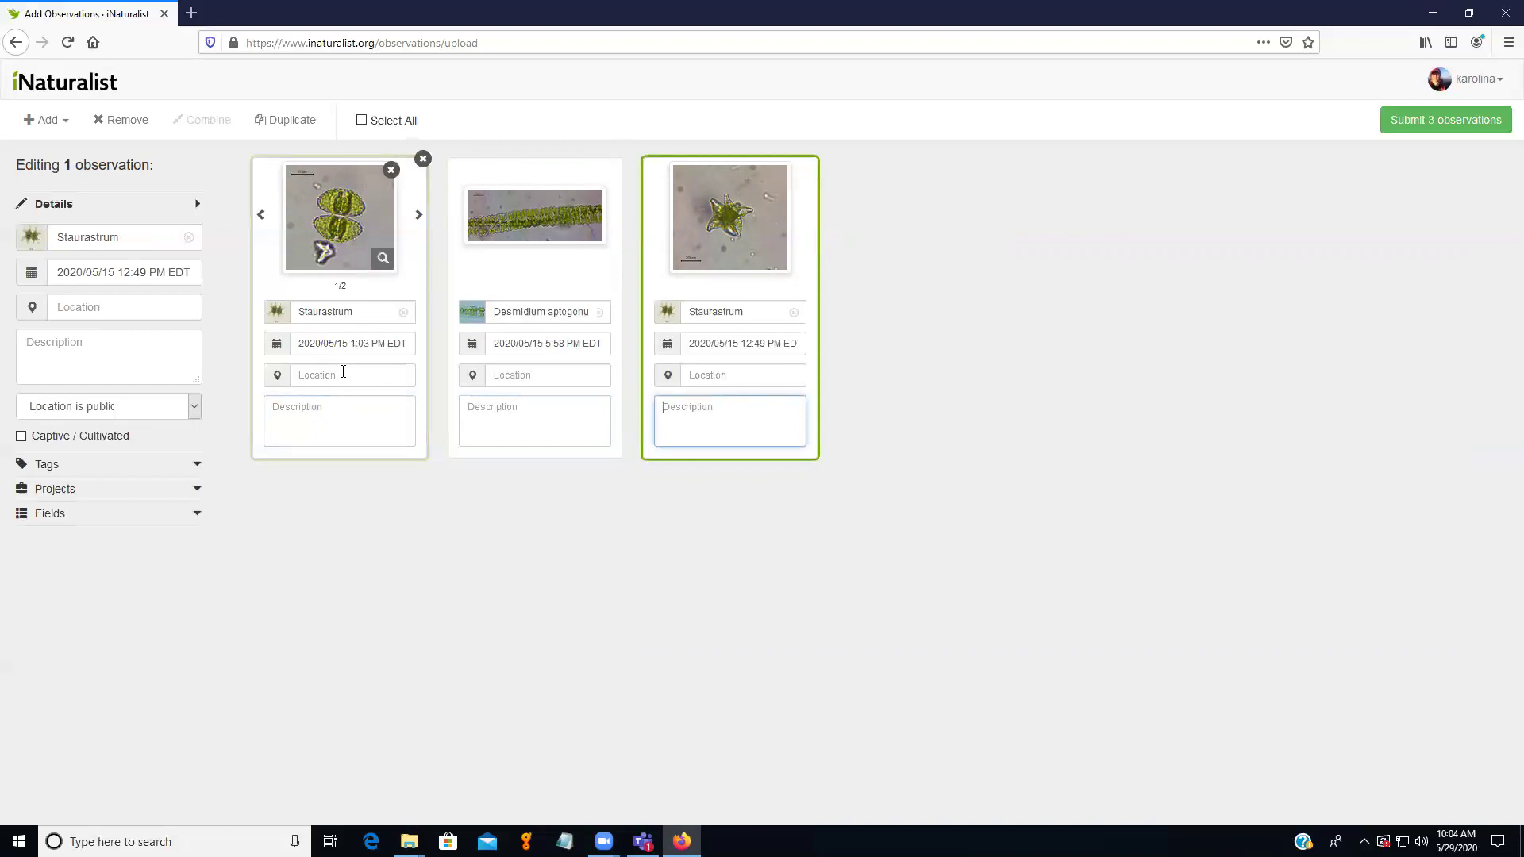
click(343, 373)
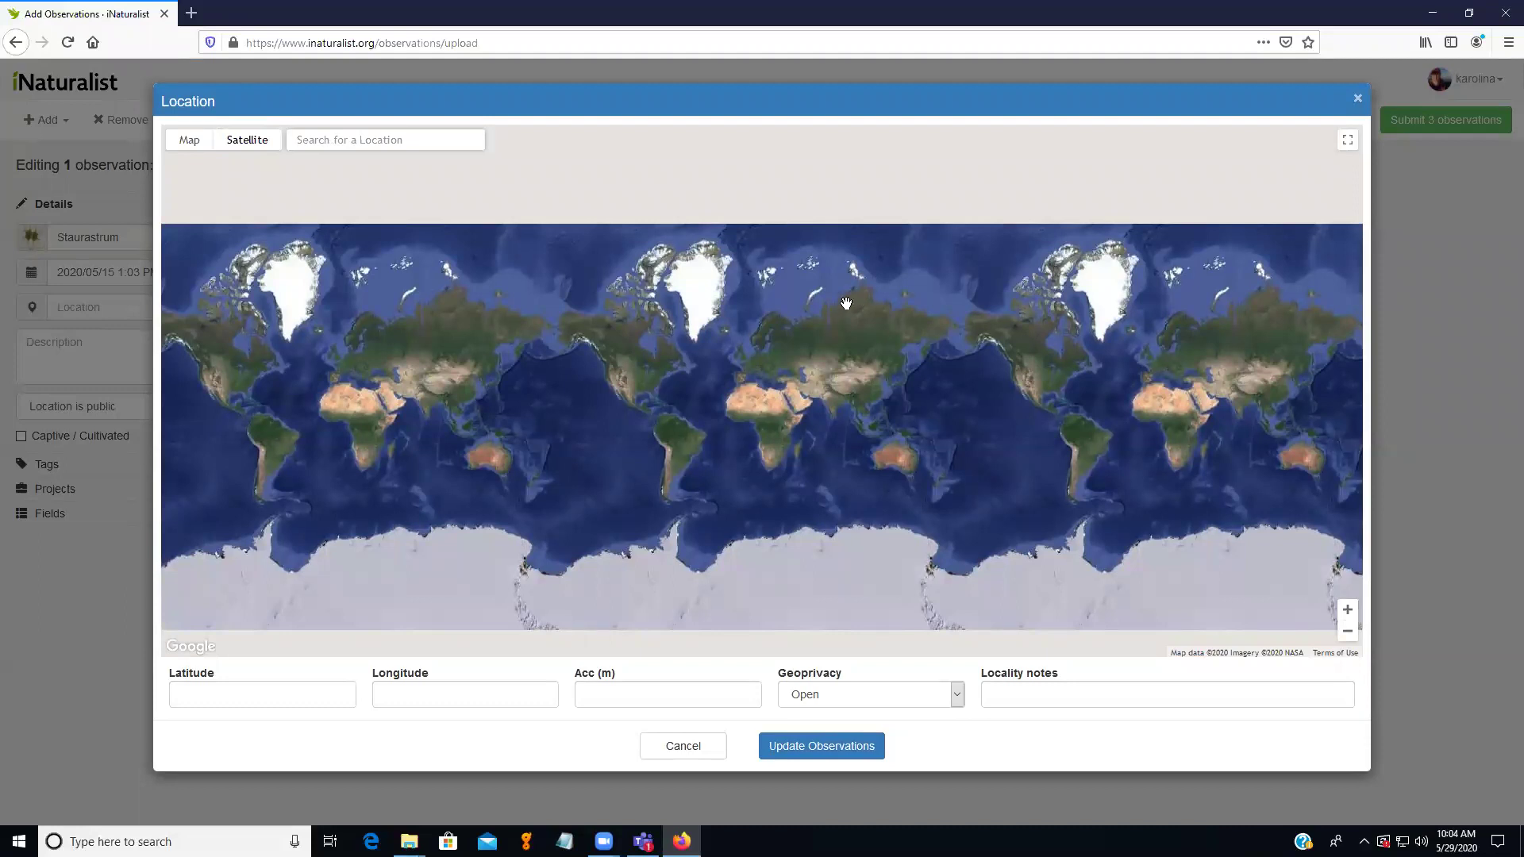
click(1357, 100)
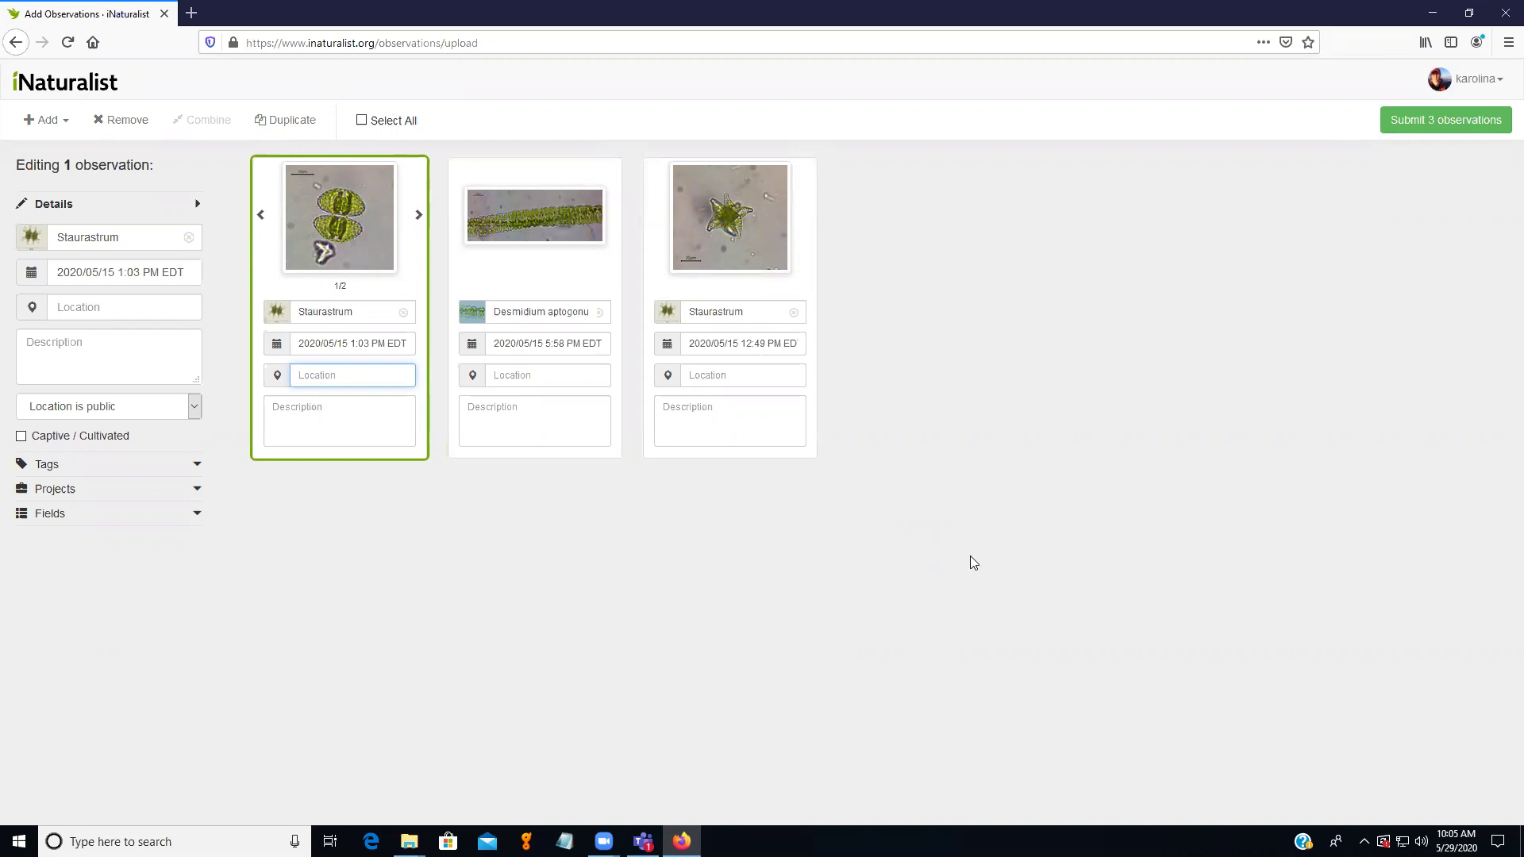
Select all three observations and set their shared date to May 15, 2020.
drag(911, 549, 281, 154)
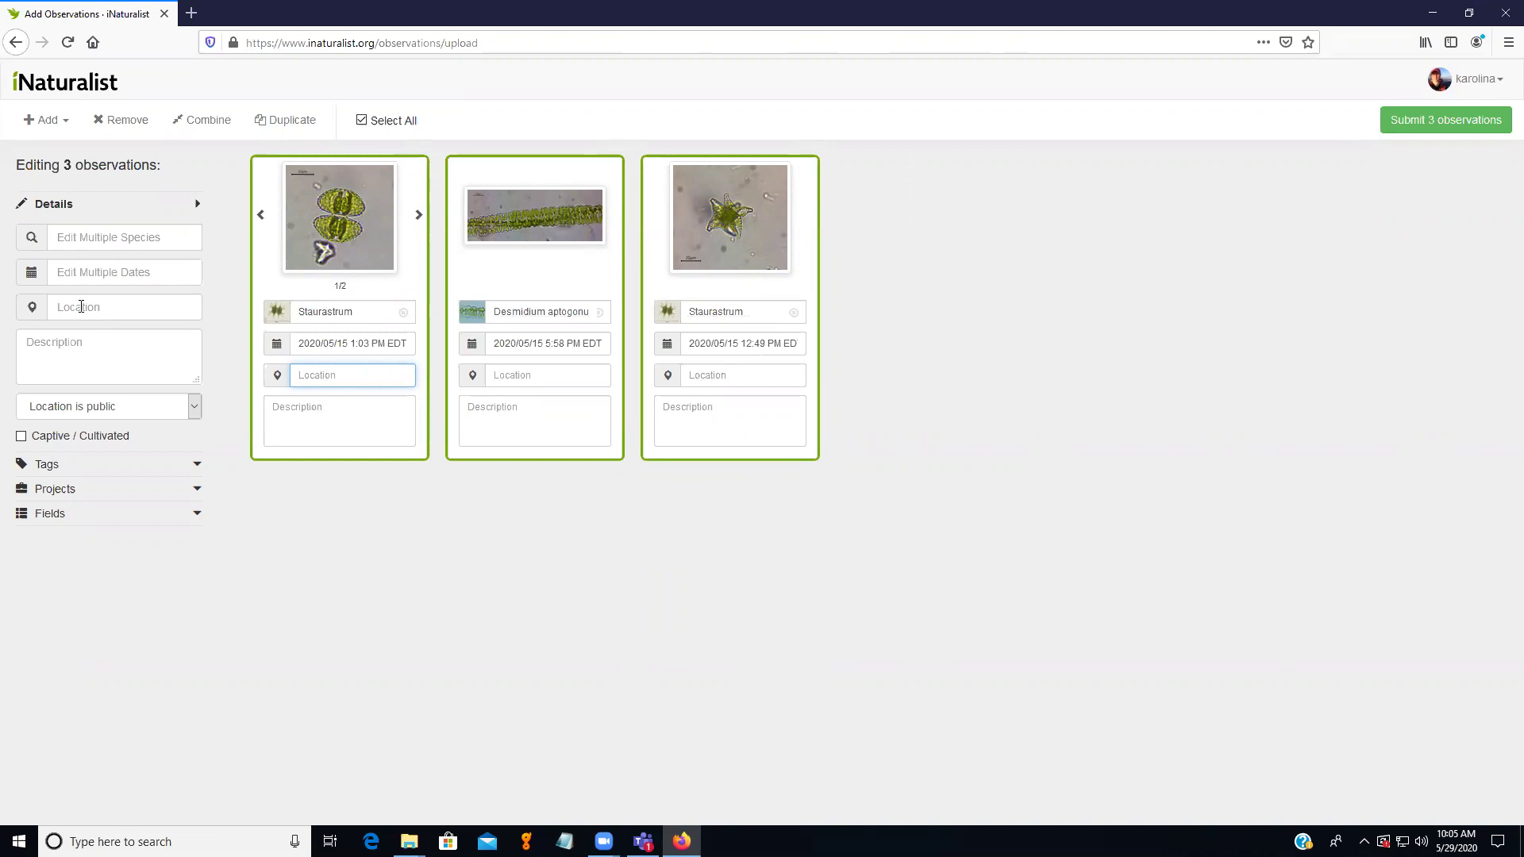
click(84, 272)
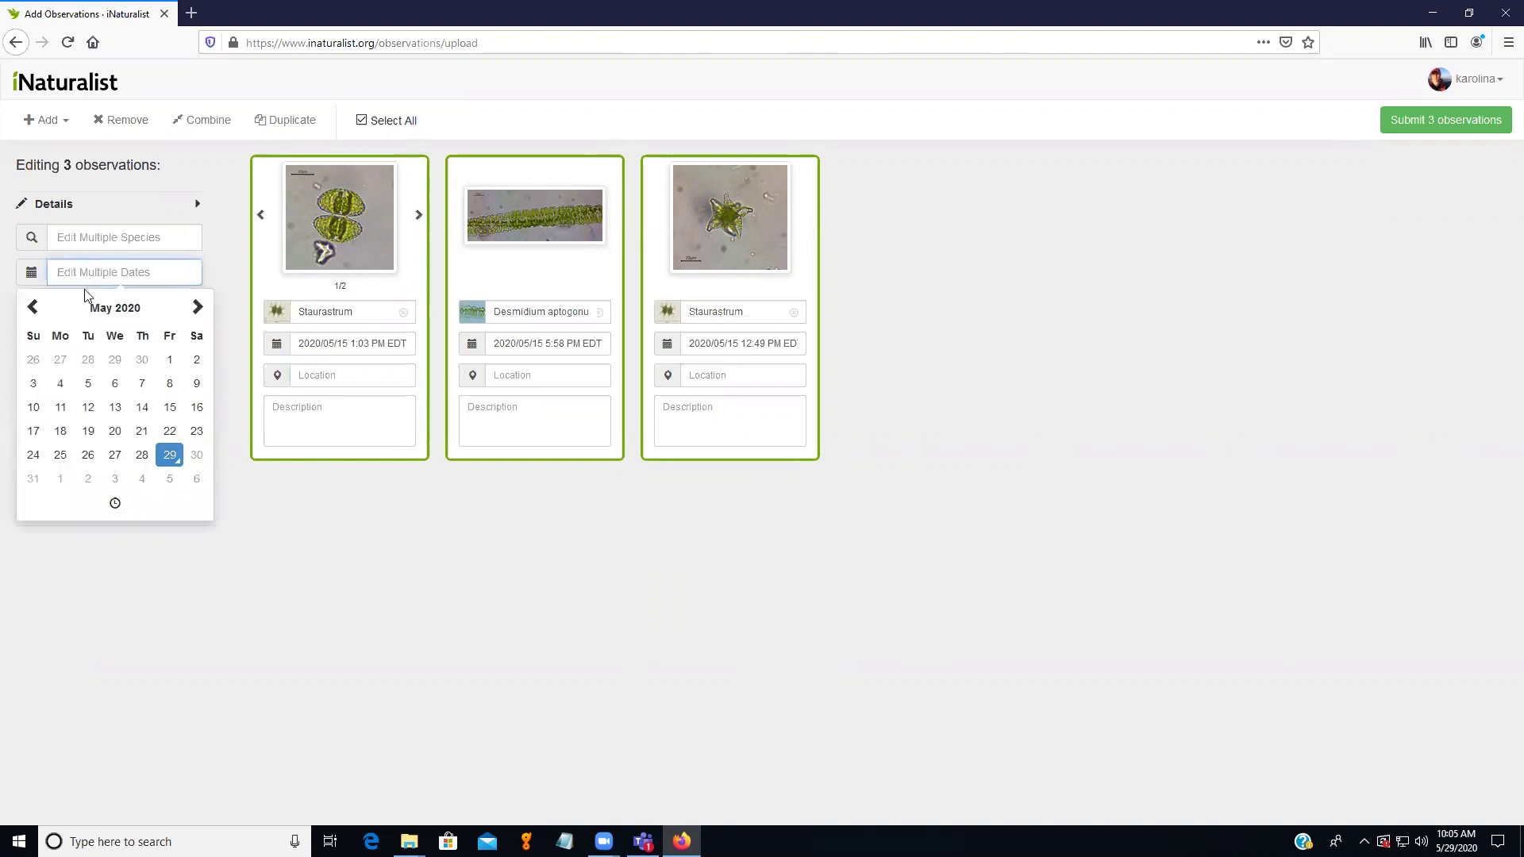
click(170, 408)
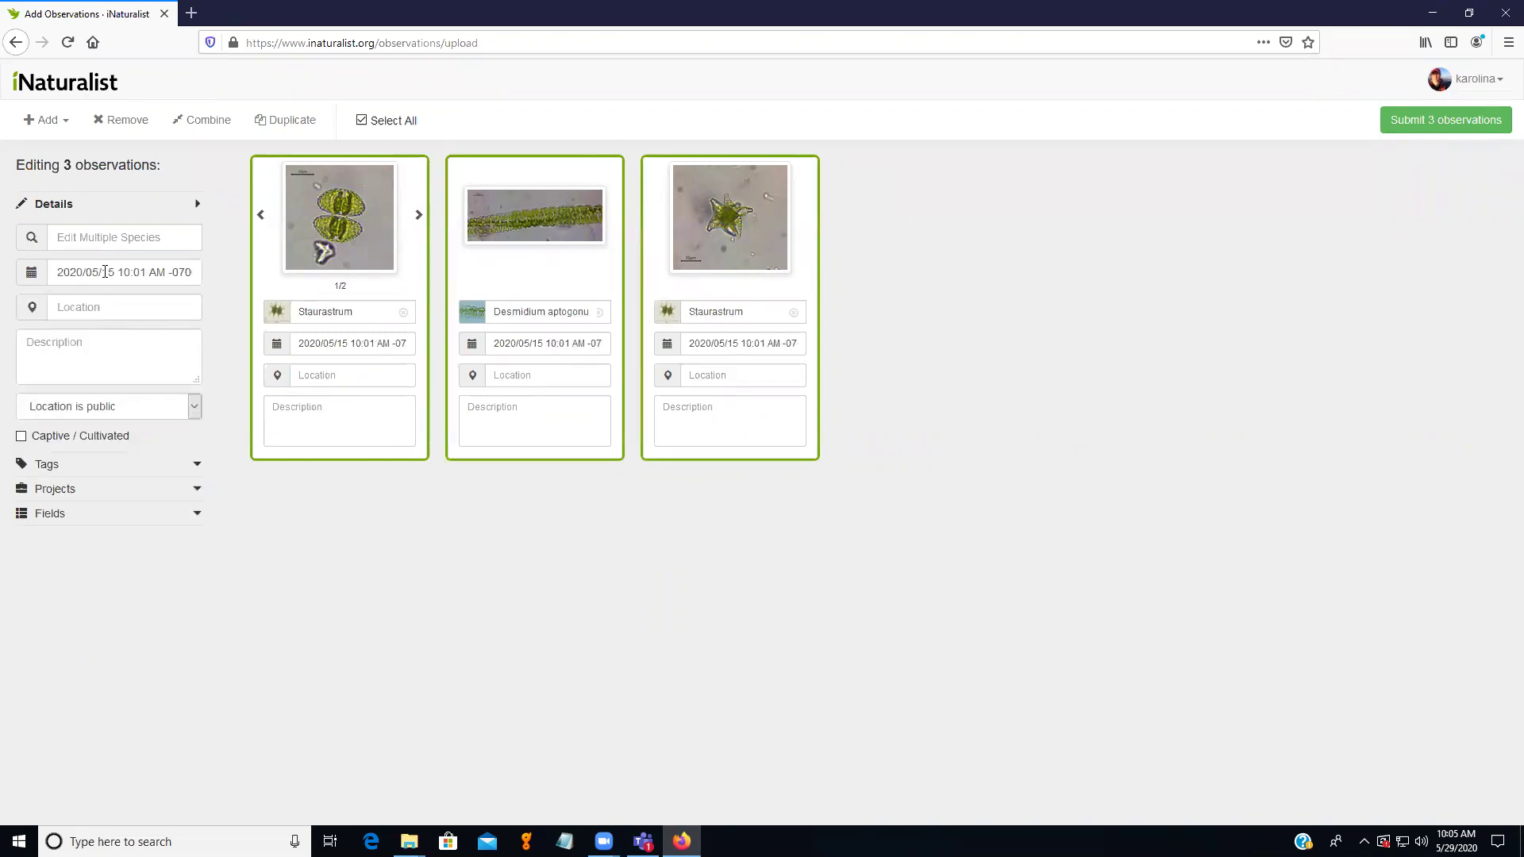
Open the shared location map for the three observations and place a rough marker in the Atlantic southeast of Cape Cod.
click(110, 308)
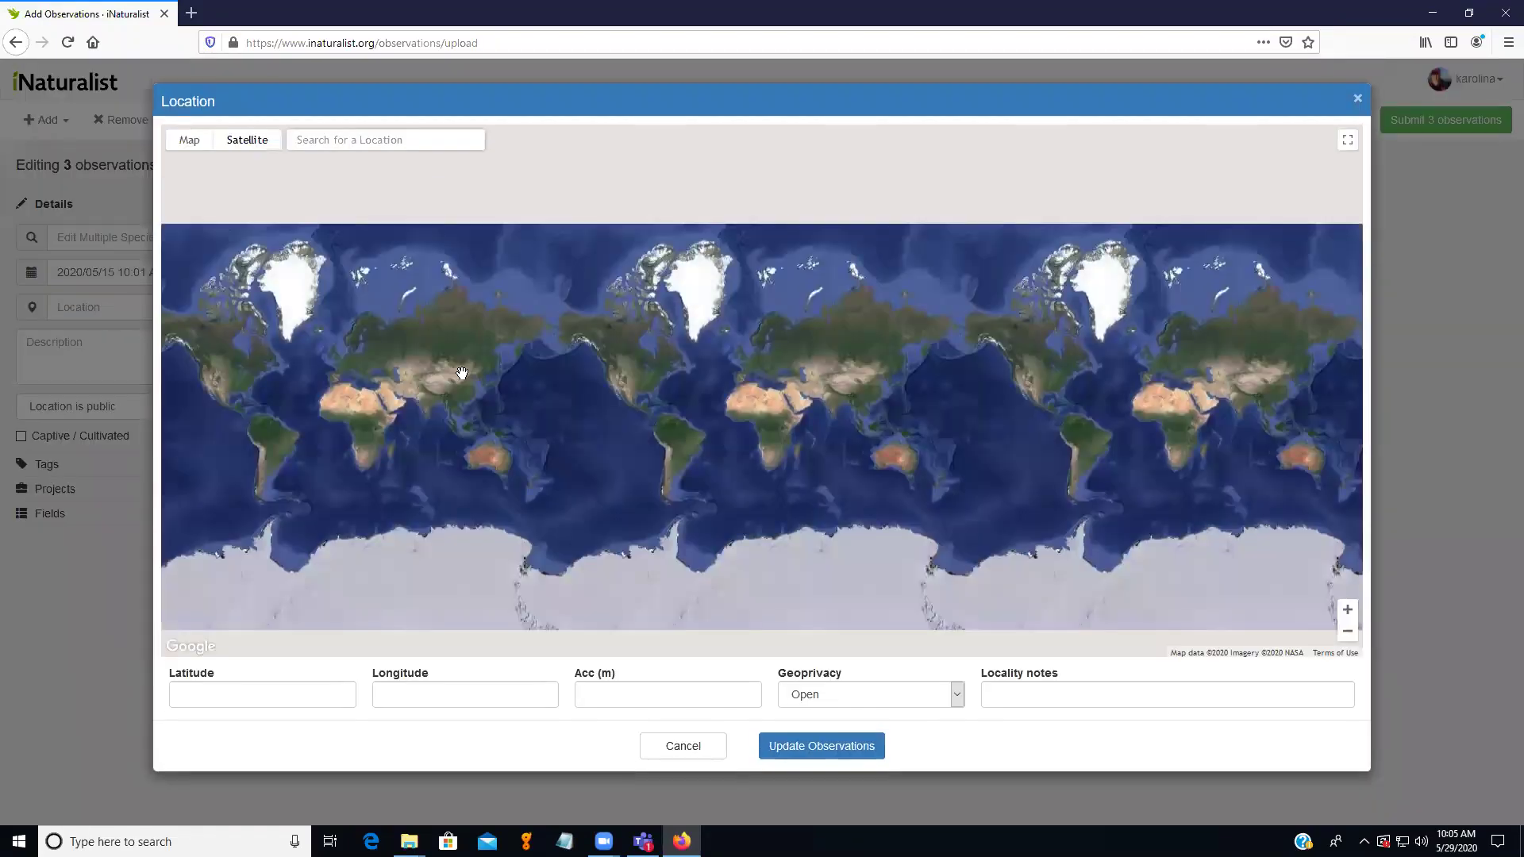
click(657, 376)
click(655, 372)
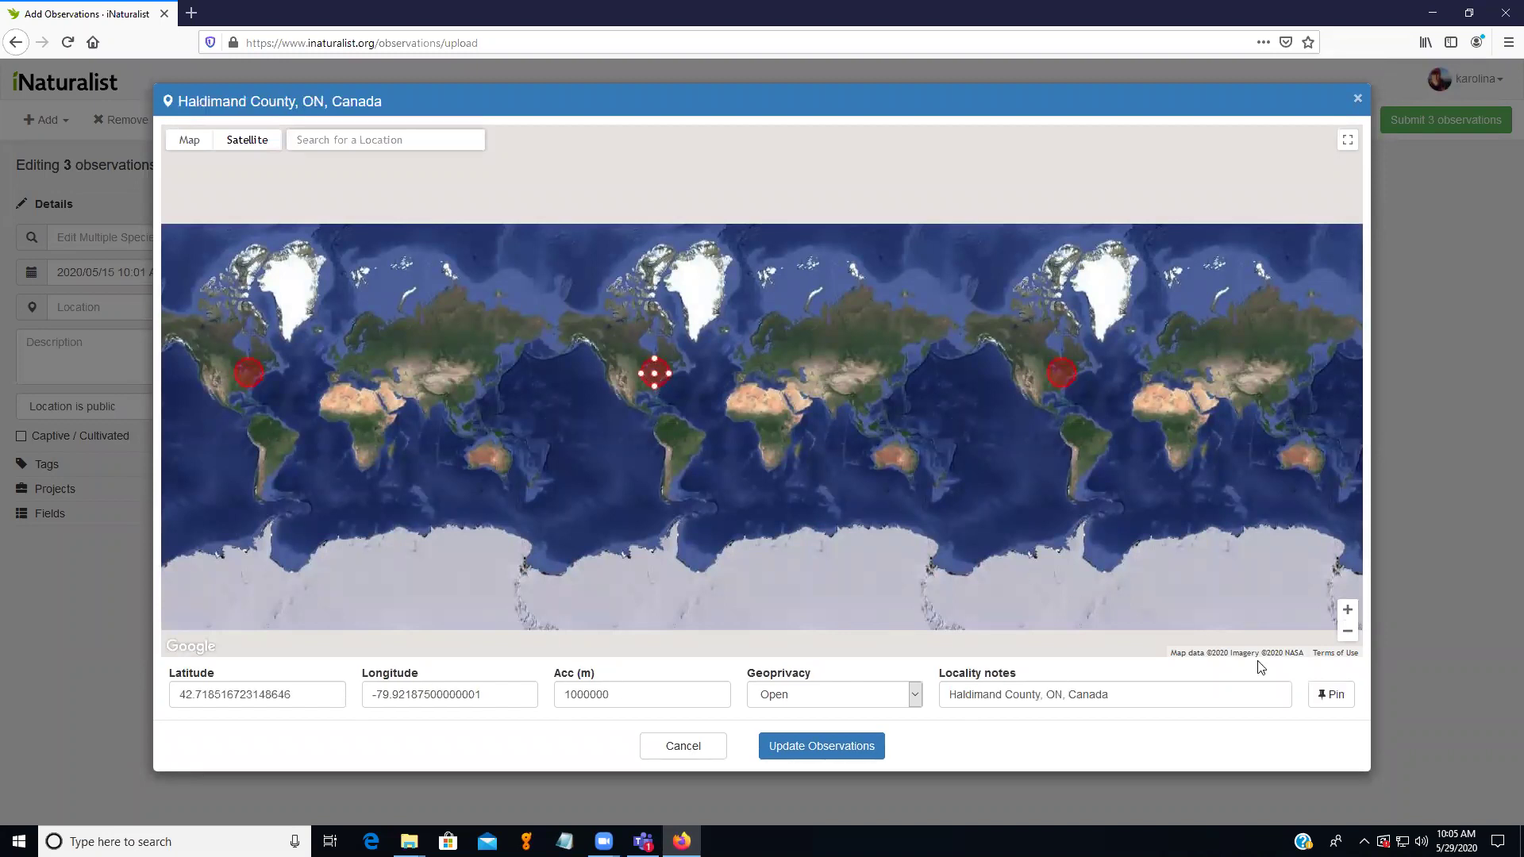
click(1347, 610)
scroll(710, 451, up, 2)
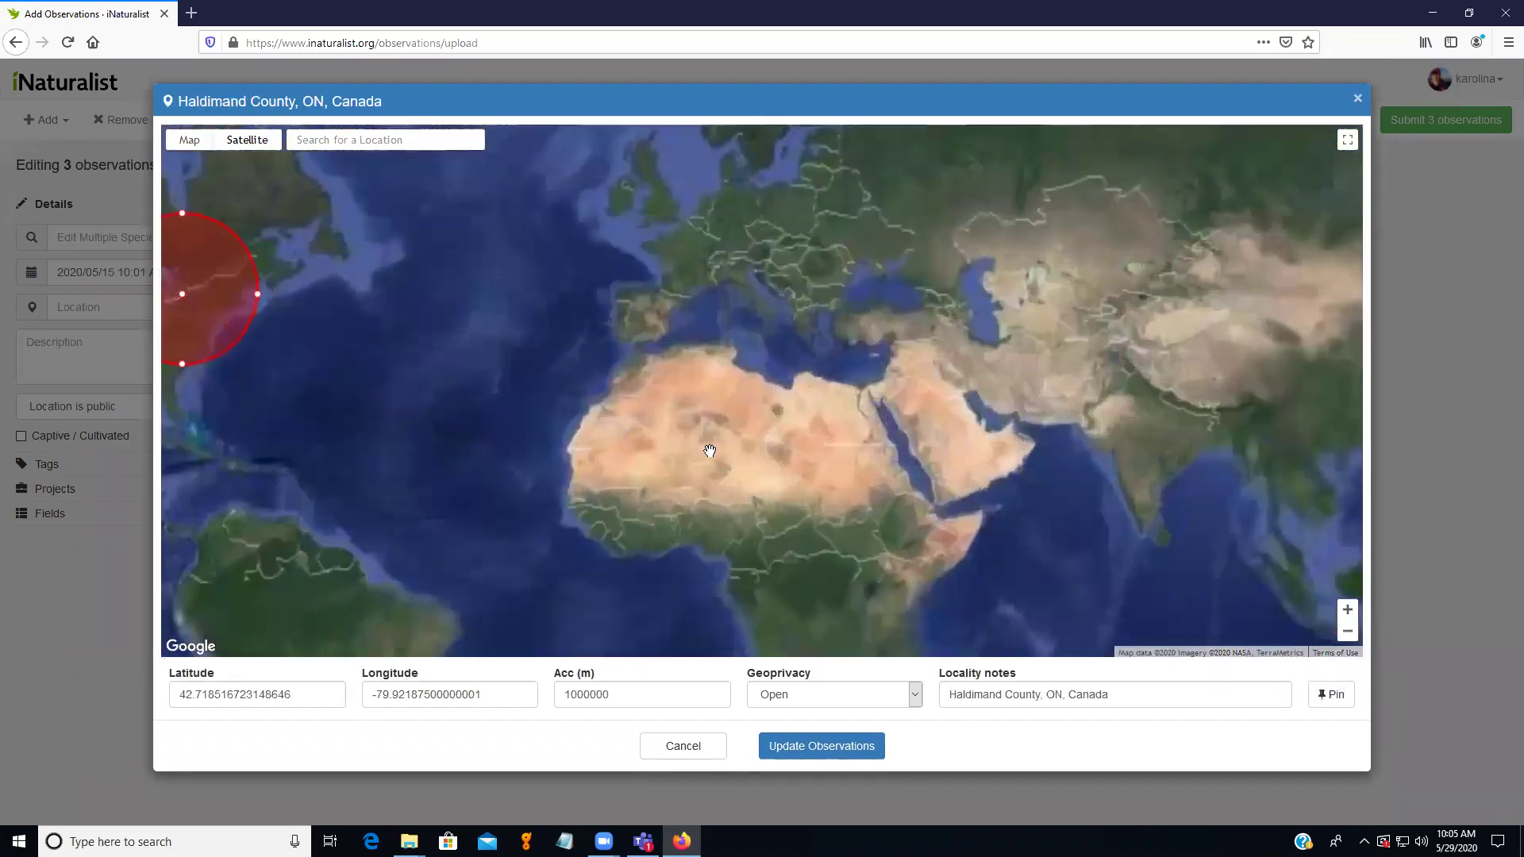
drag(278, 366, 957, 479)
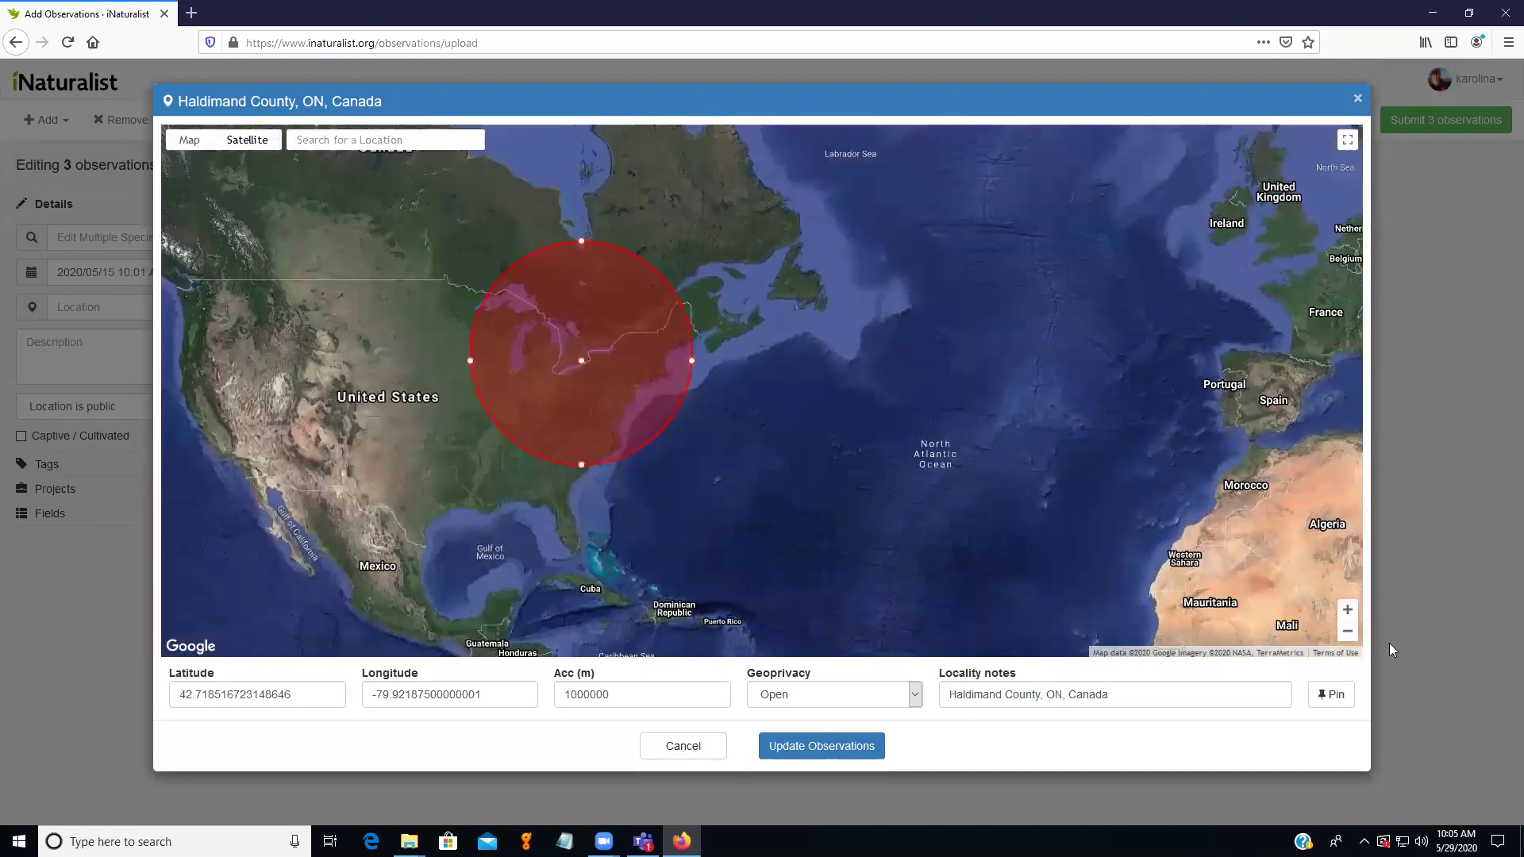
click(1347, 610)
click(1347, 609)
drag(729, 494, 1117, 566)
click(826, 428)
Place the shared location marker on the eastern shore of the pond beside Furnace Brook in New Ipswich, NH.
click(1347, 611)
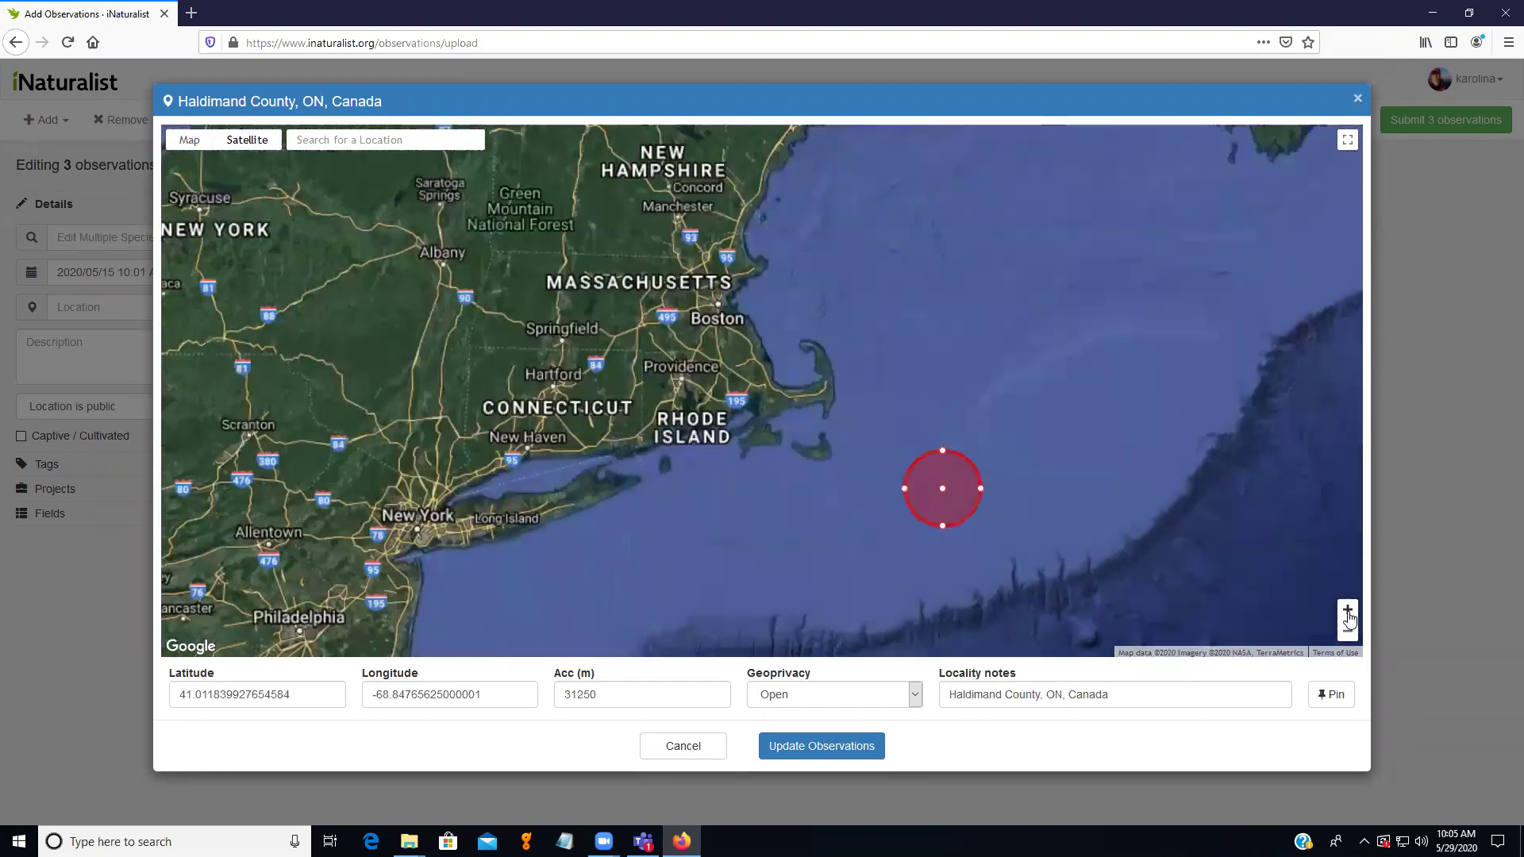
drag(706, 516, 1131, 632)
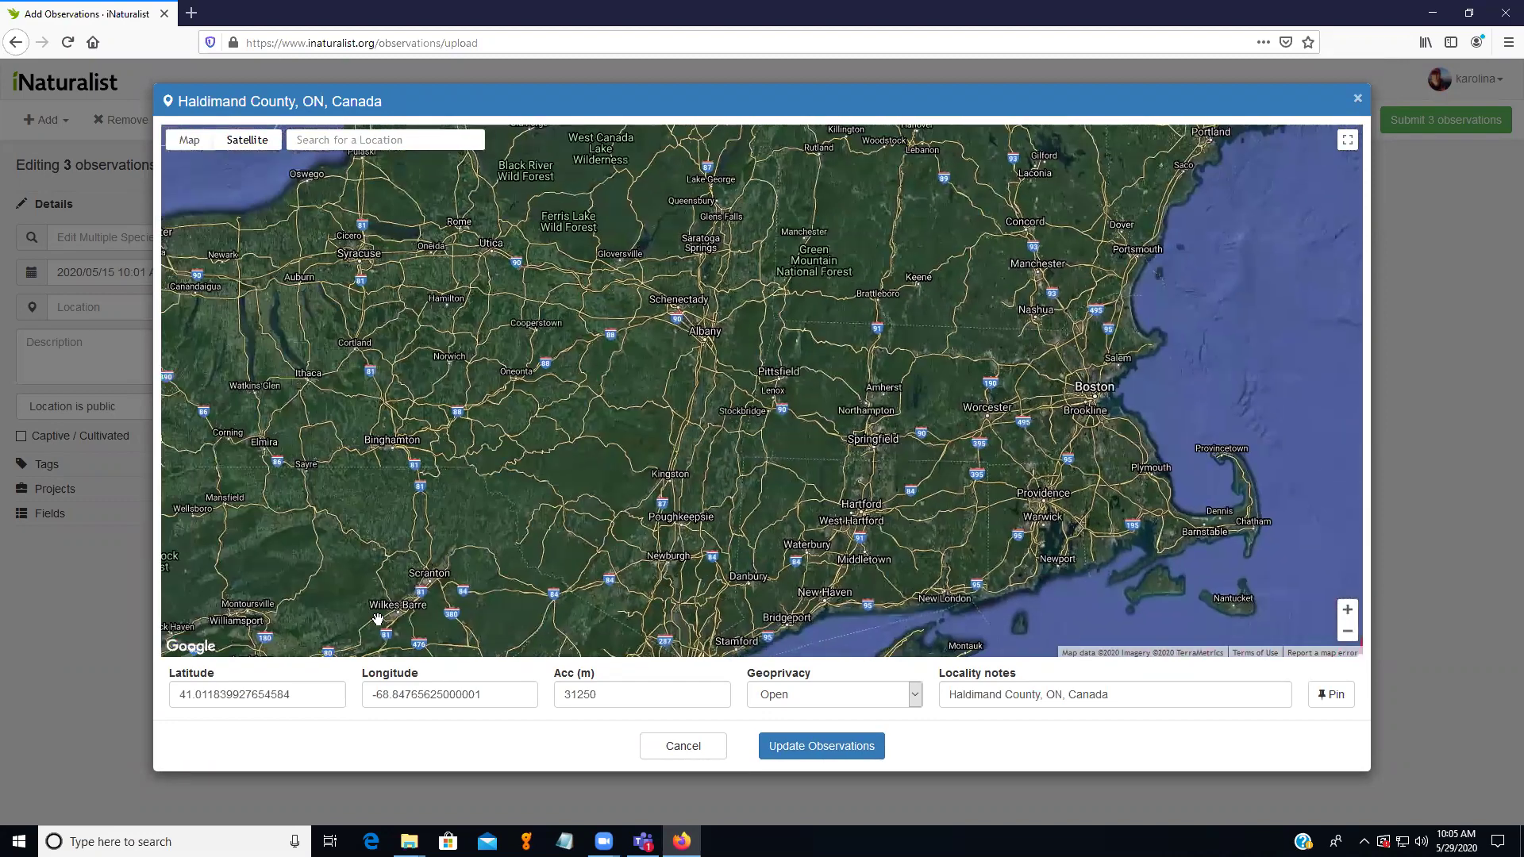
click(1347, 610)
drag(1094, 555, 851, 355)
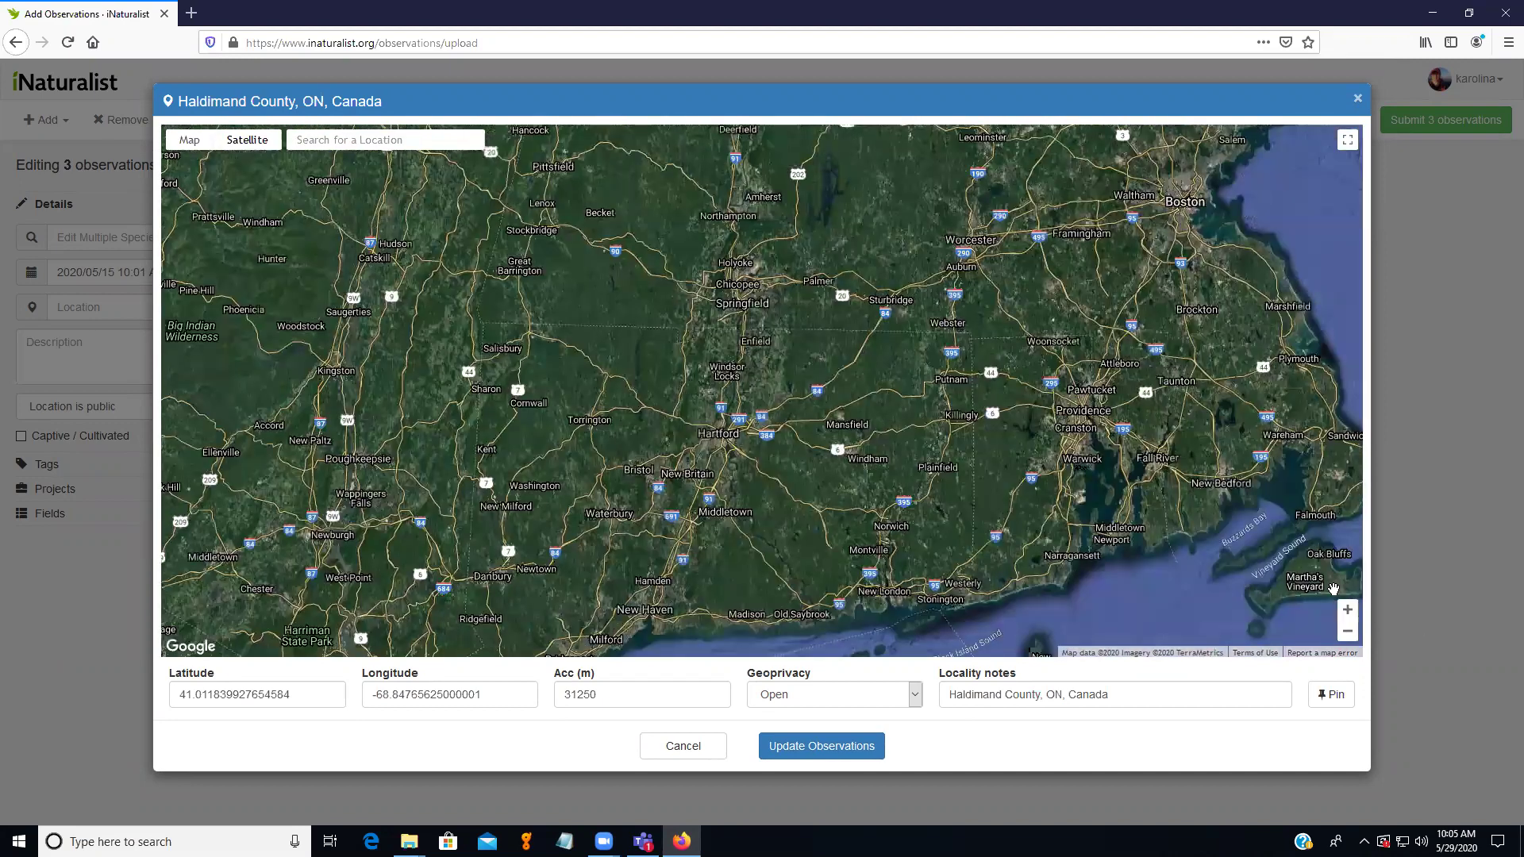
click(1347, 610)
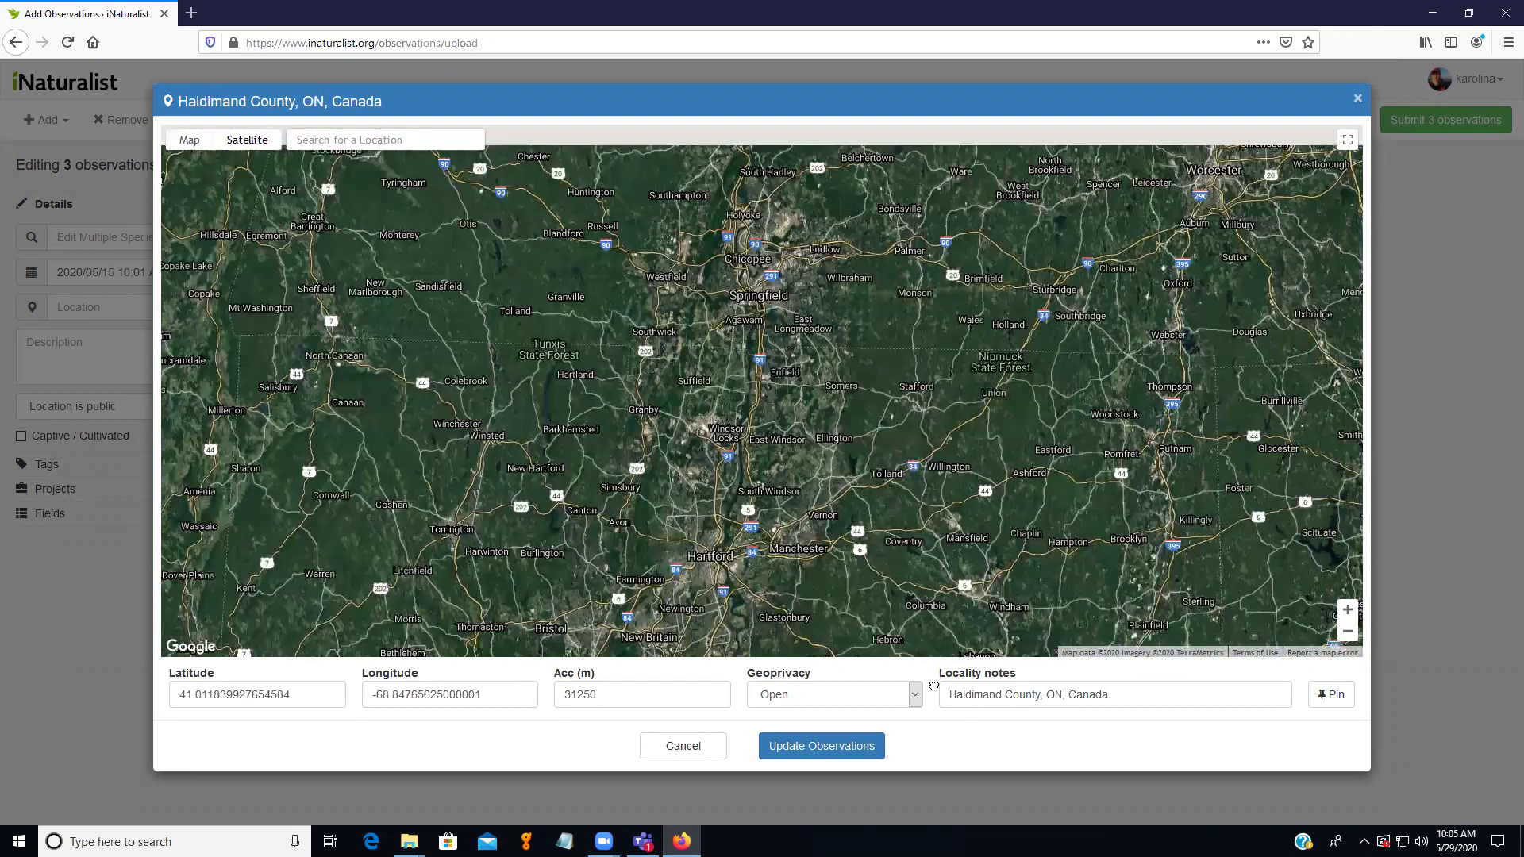
drag(579, 650, 761, 465)
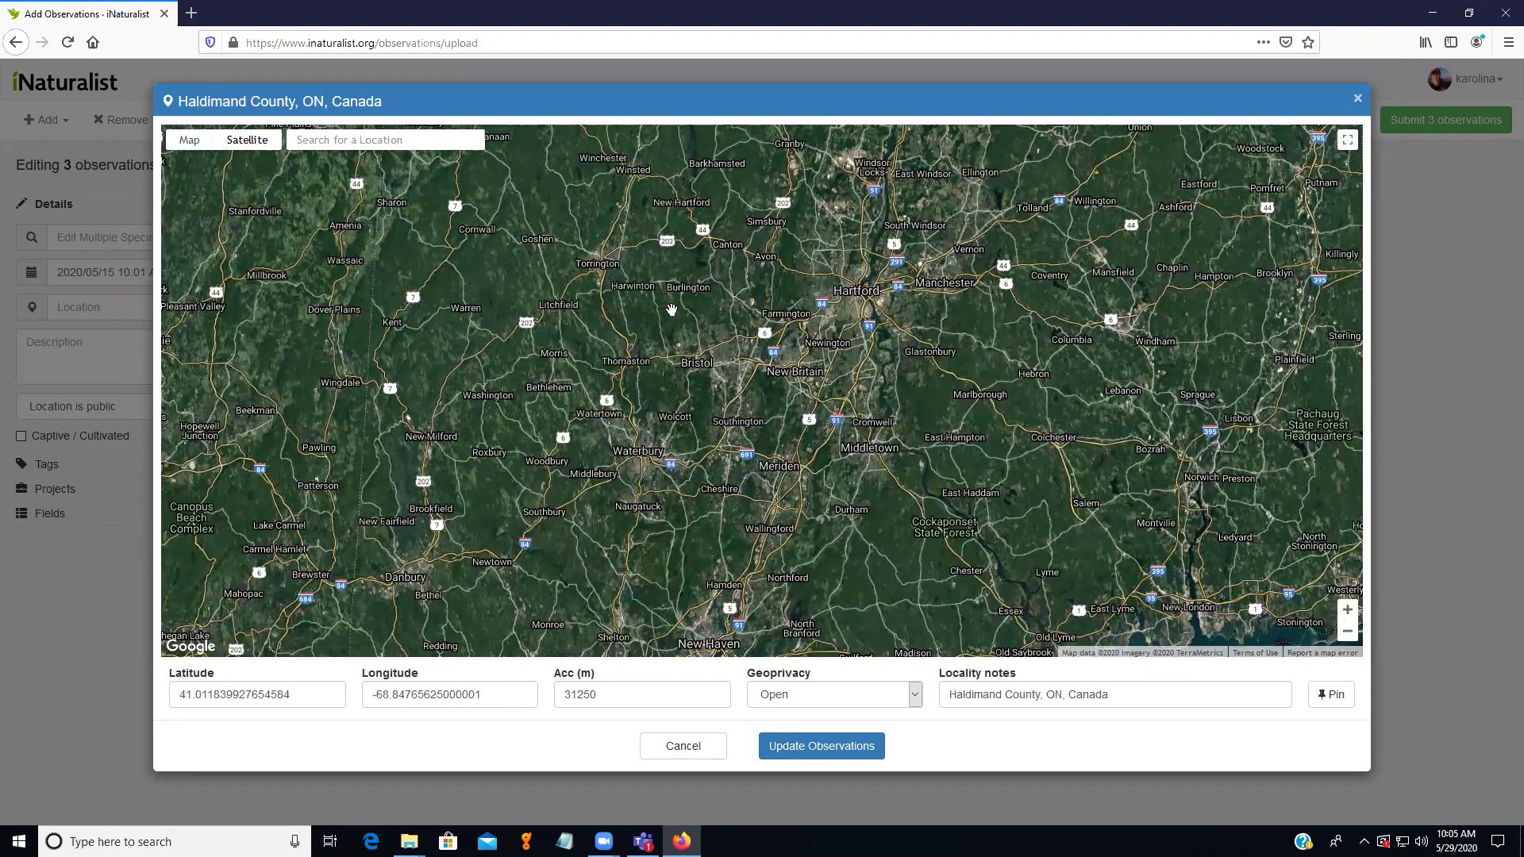
drag(933, 408, 566, 683)
drag(865, 340, 666, 728)
drag(818, 368, 737, 598)
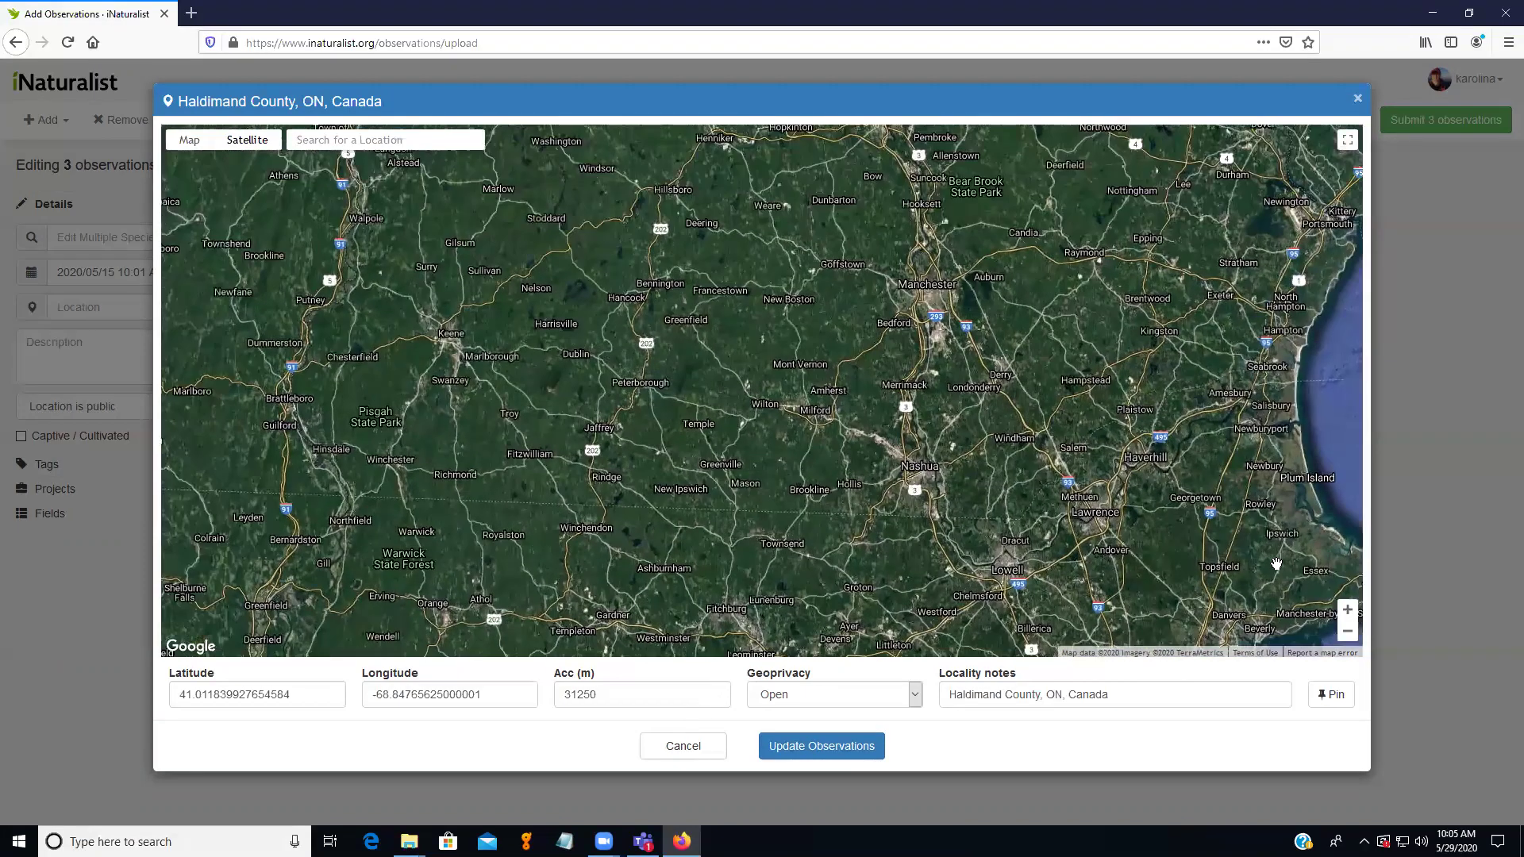
click(1348, 612)
click(1348, 611)
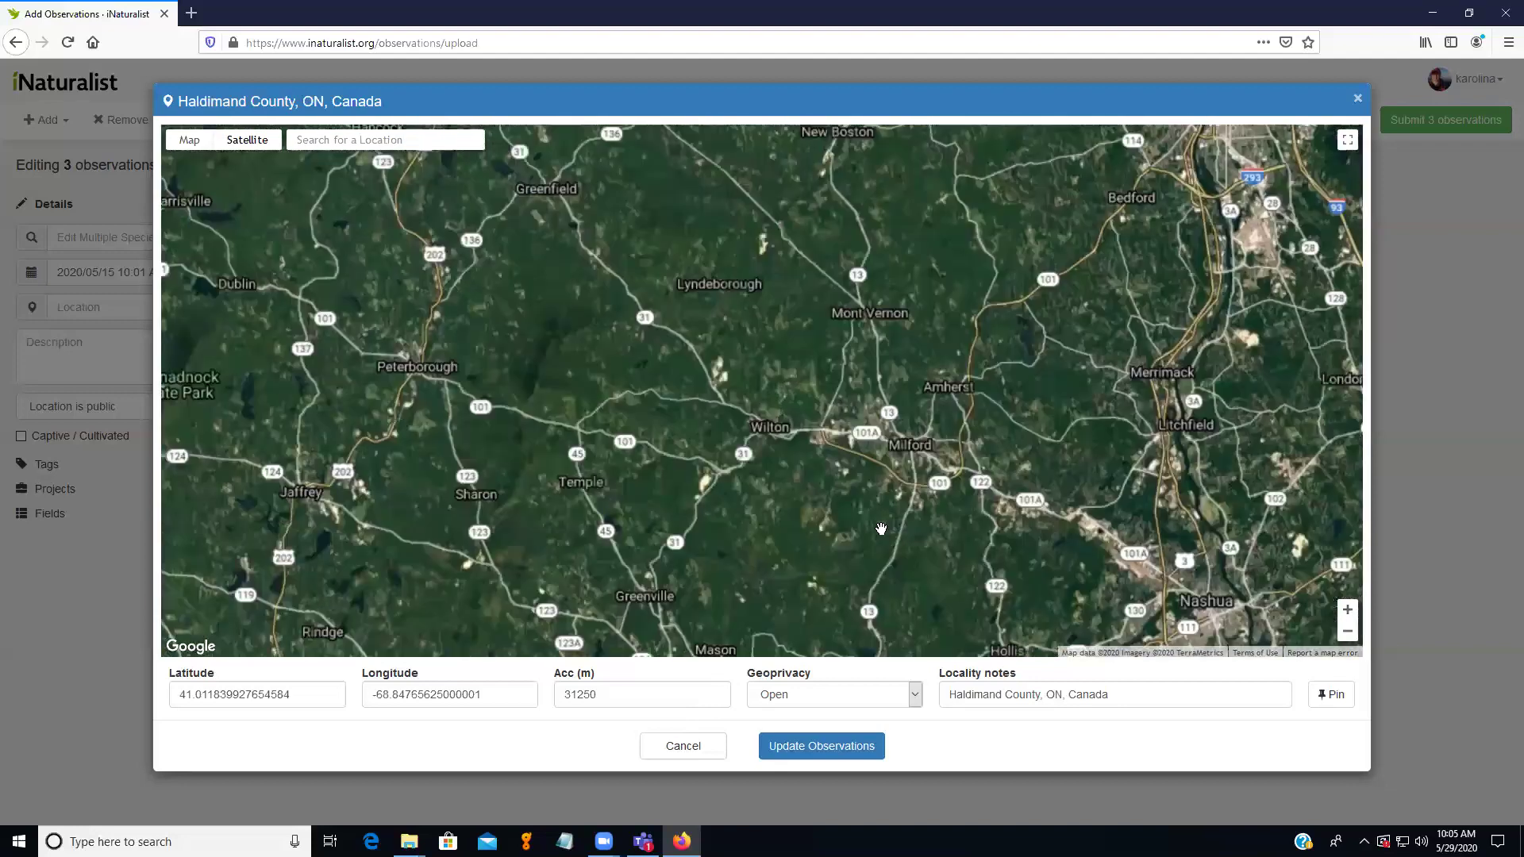
drag(697, 549, 863, 285)
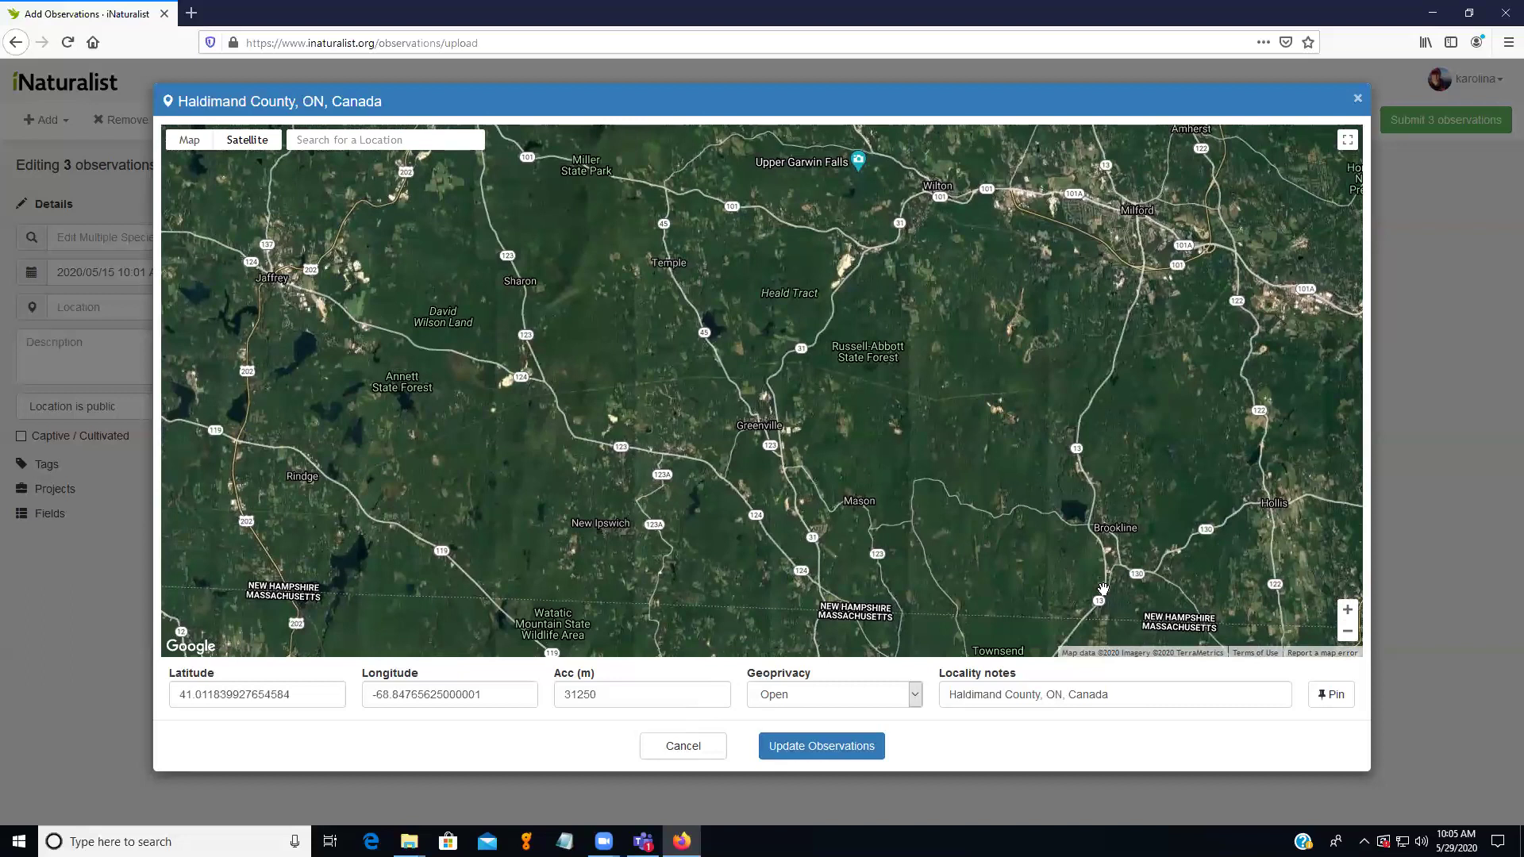
click(1348, 612)
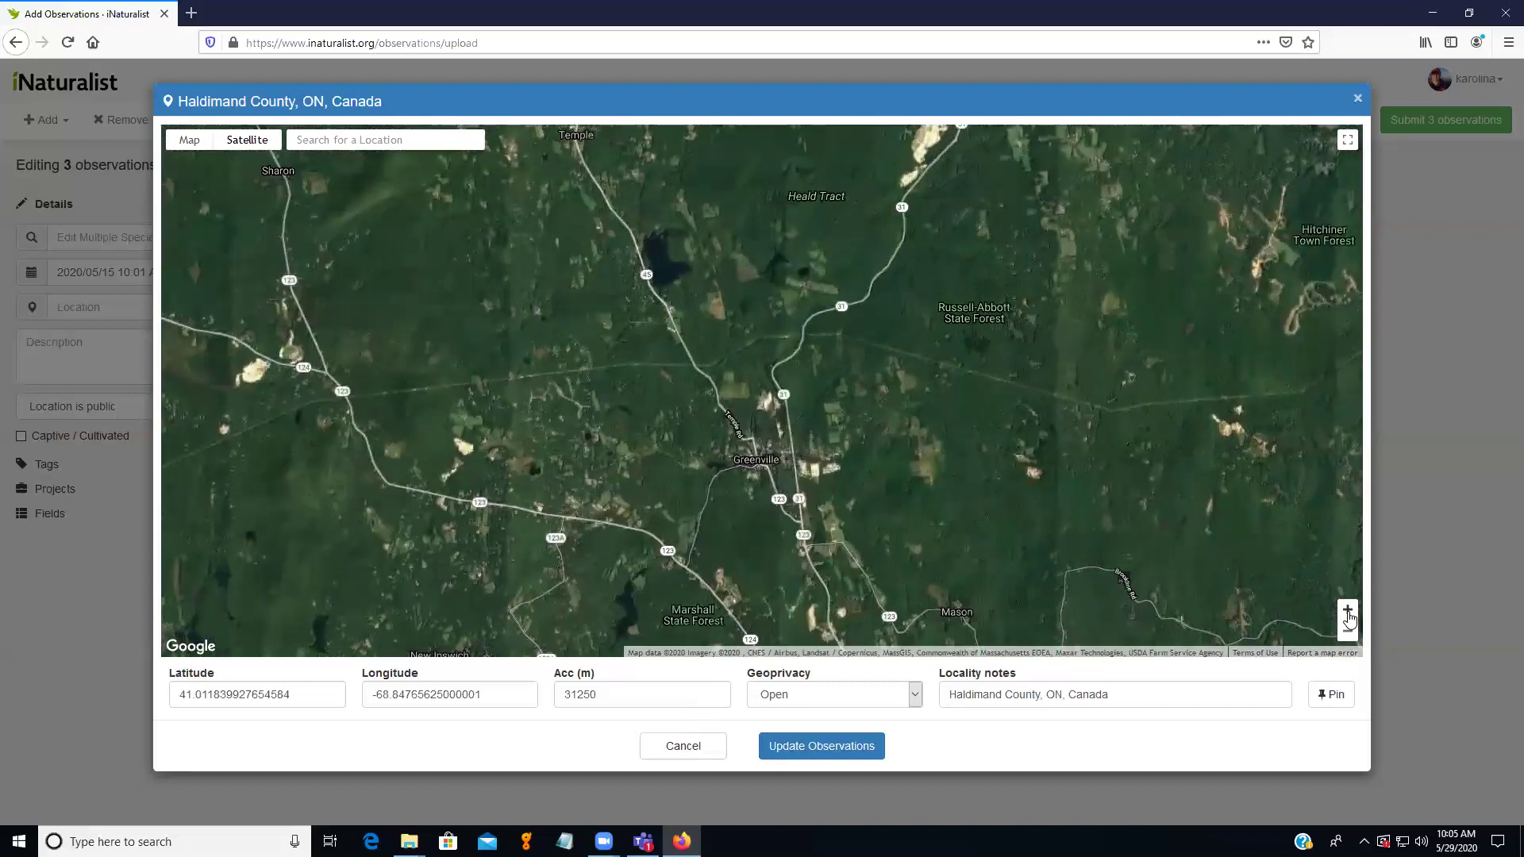
click(1348, 611)
drag(791, 559, 1238, 512)
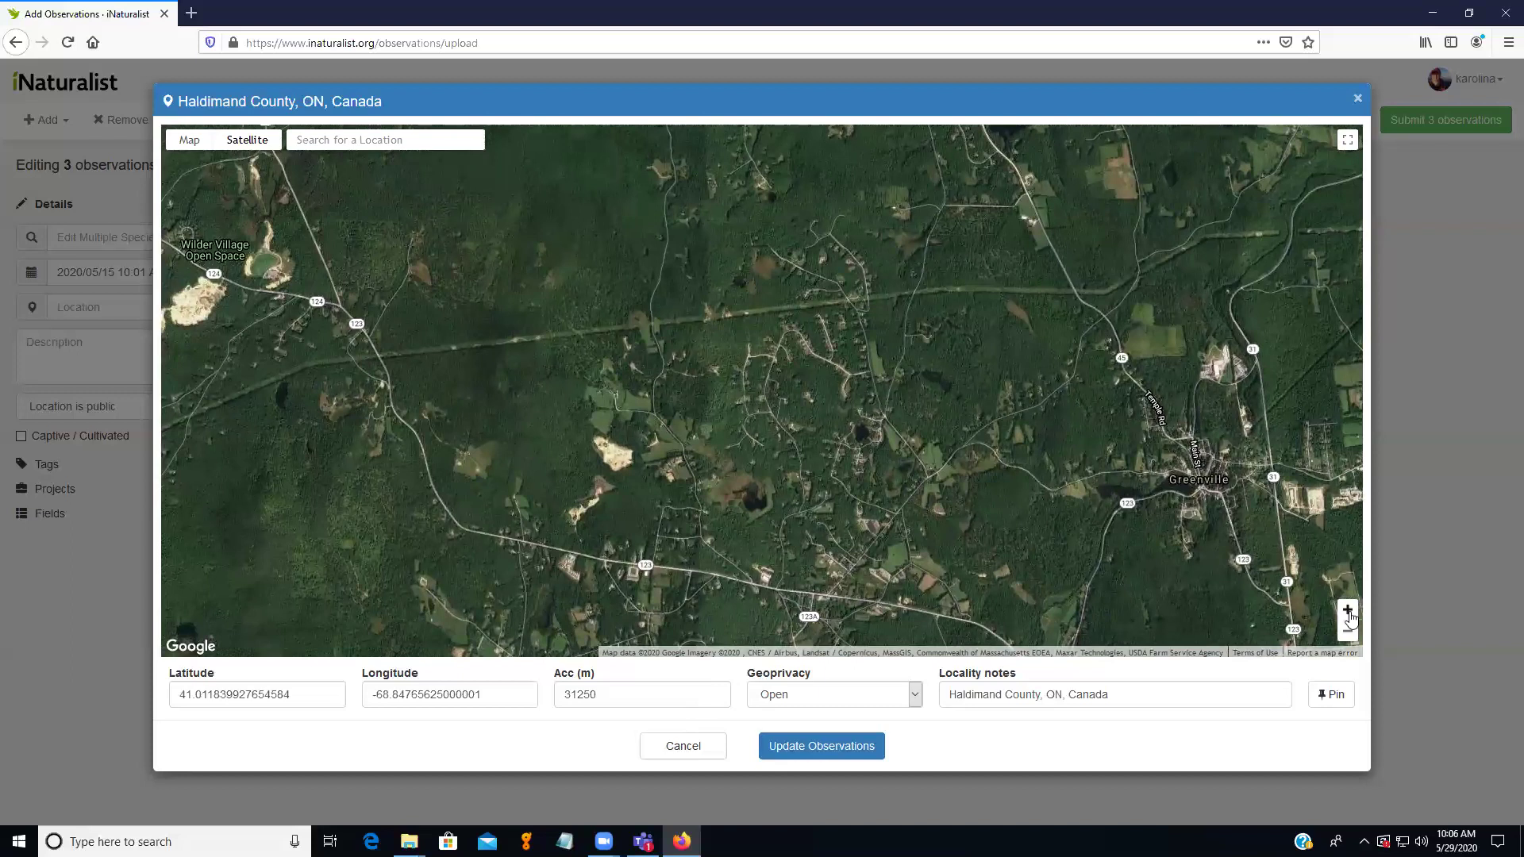
click(1347, 610)
click(1348, 610)
scroll(827, 543, up, 2)
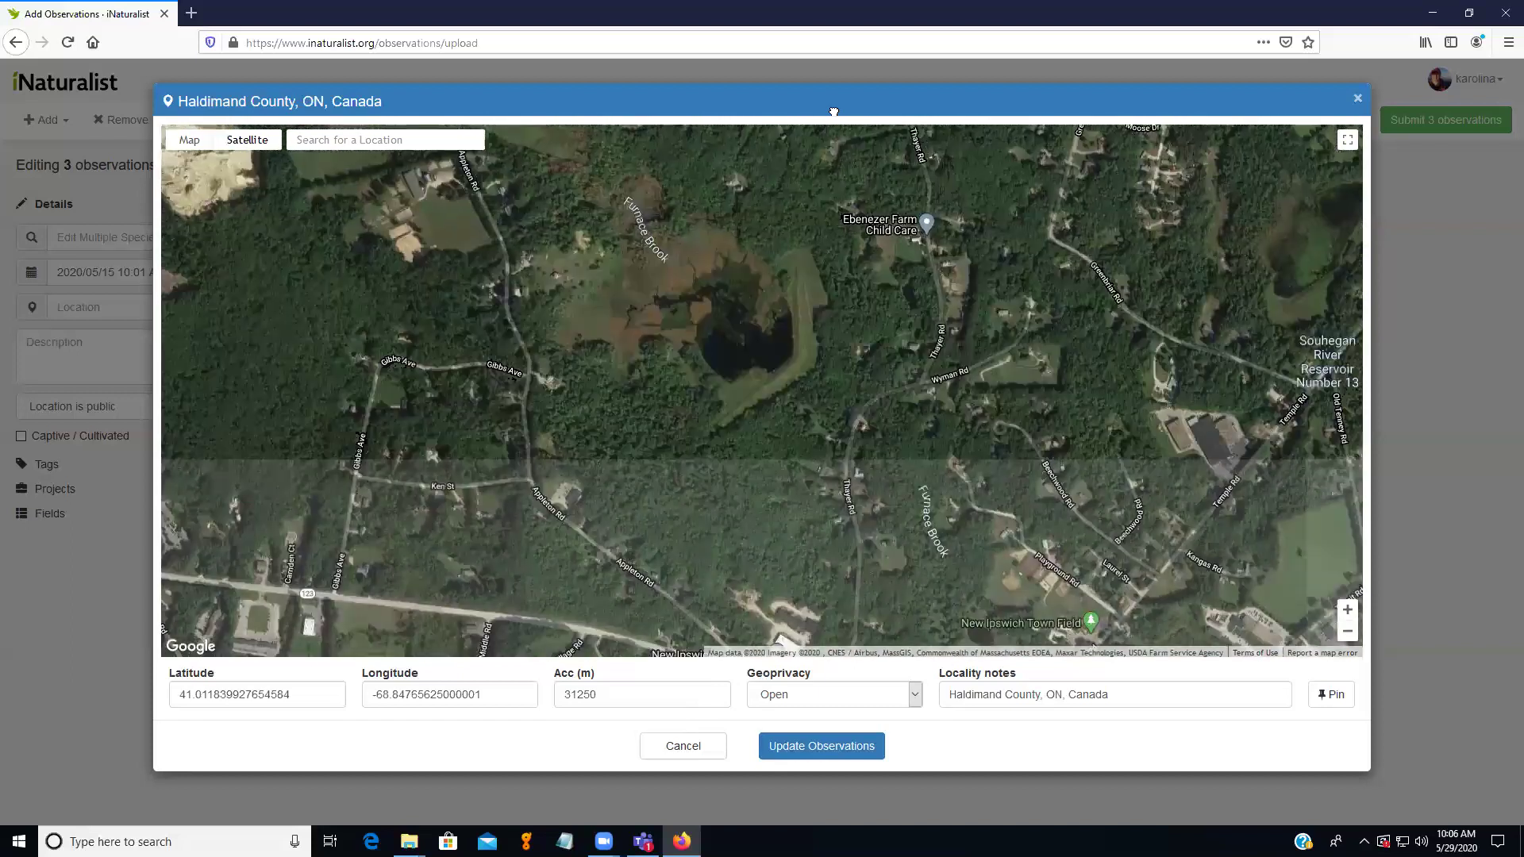
click(1348, 609)
drag(978, 250, 949, 445)
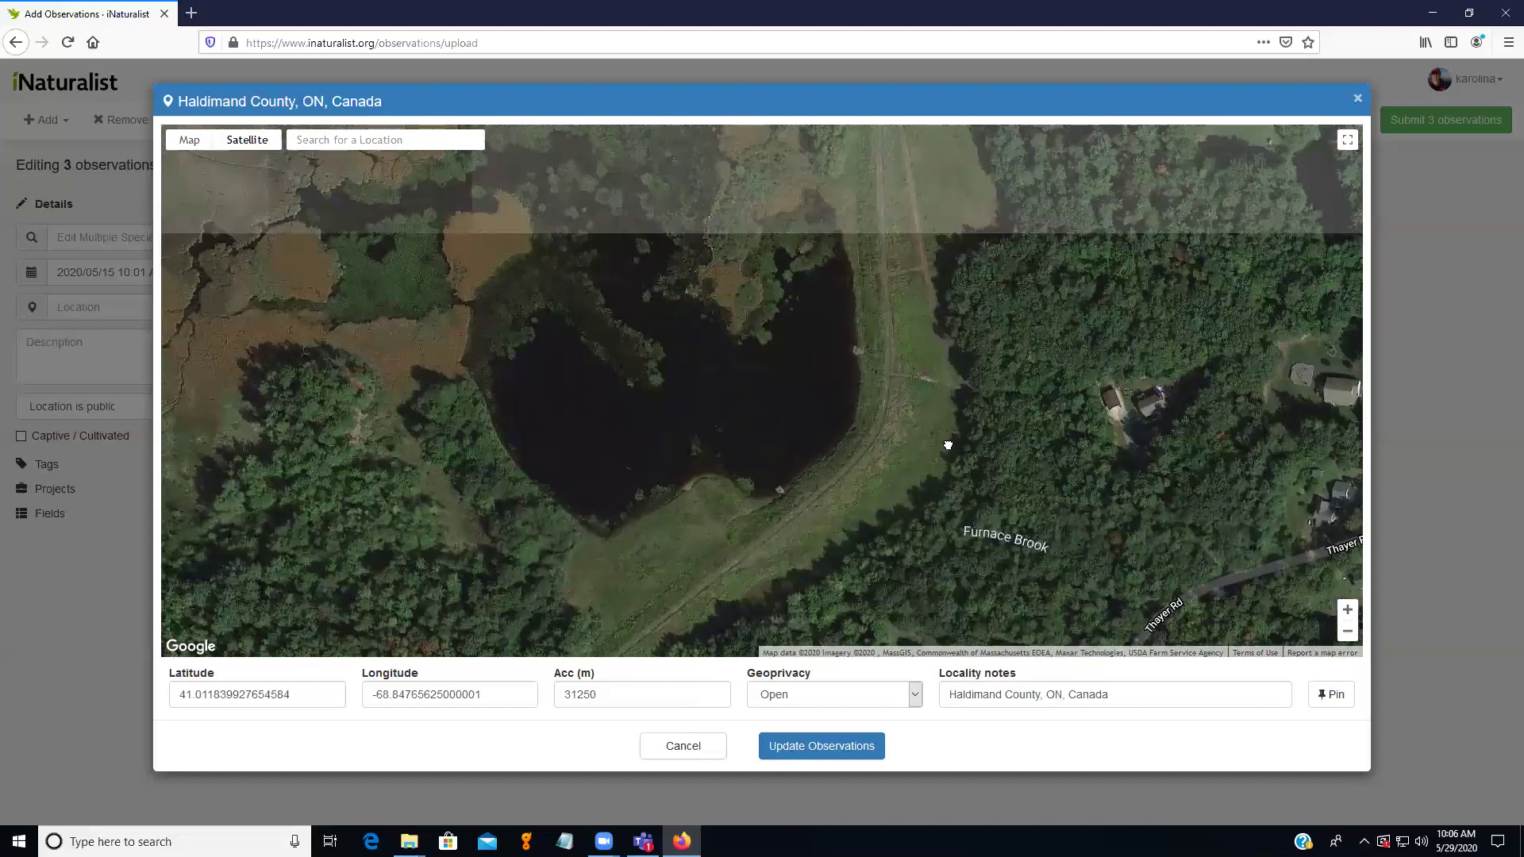
click(857, 354)
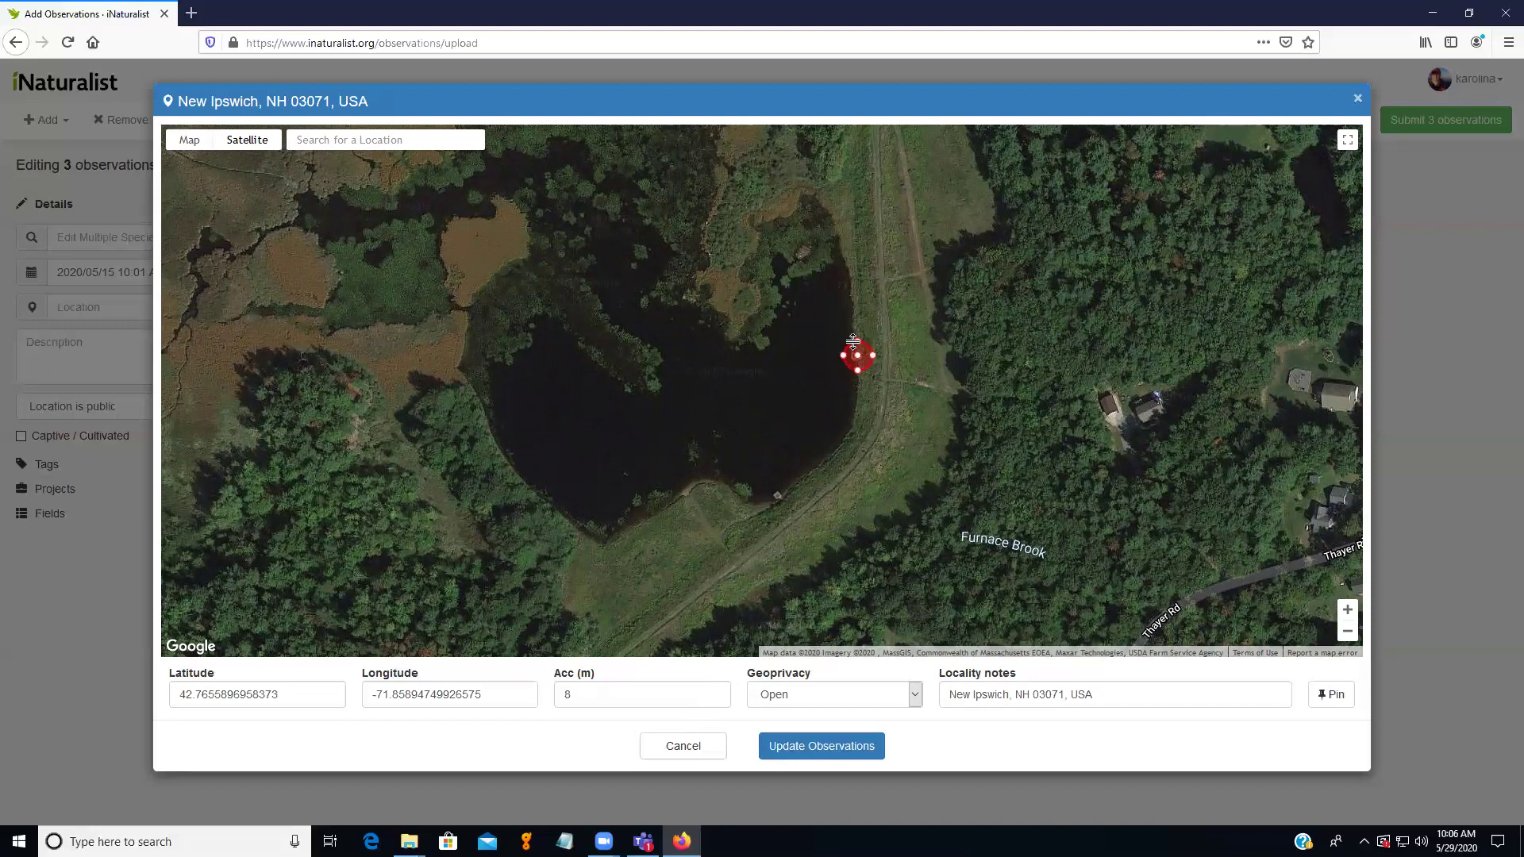
Enlarge the marker's accuracy circle to about 126 m and recentre it over the pond to cover the water.
mouse_move(858, 336)
mouse_down()
mouse_move(831, 174)
mouse_move(829, 305)
mouse_move(840, 281)
mouse_move(814, 134)
mouse_up()
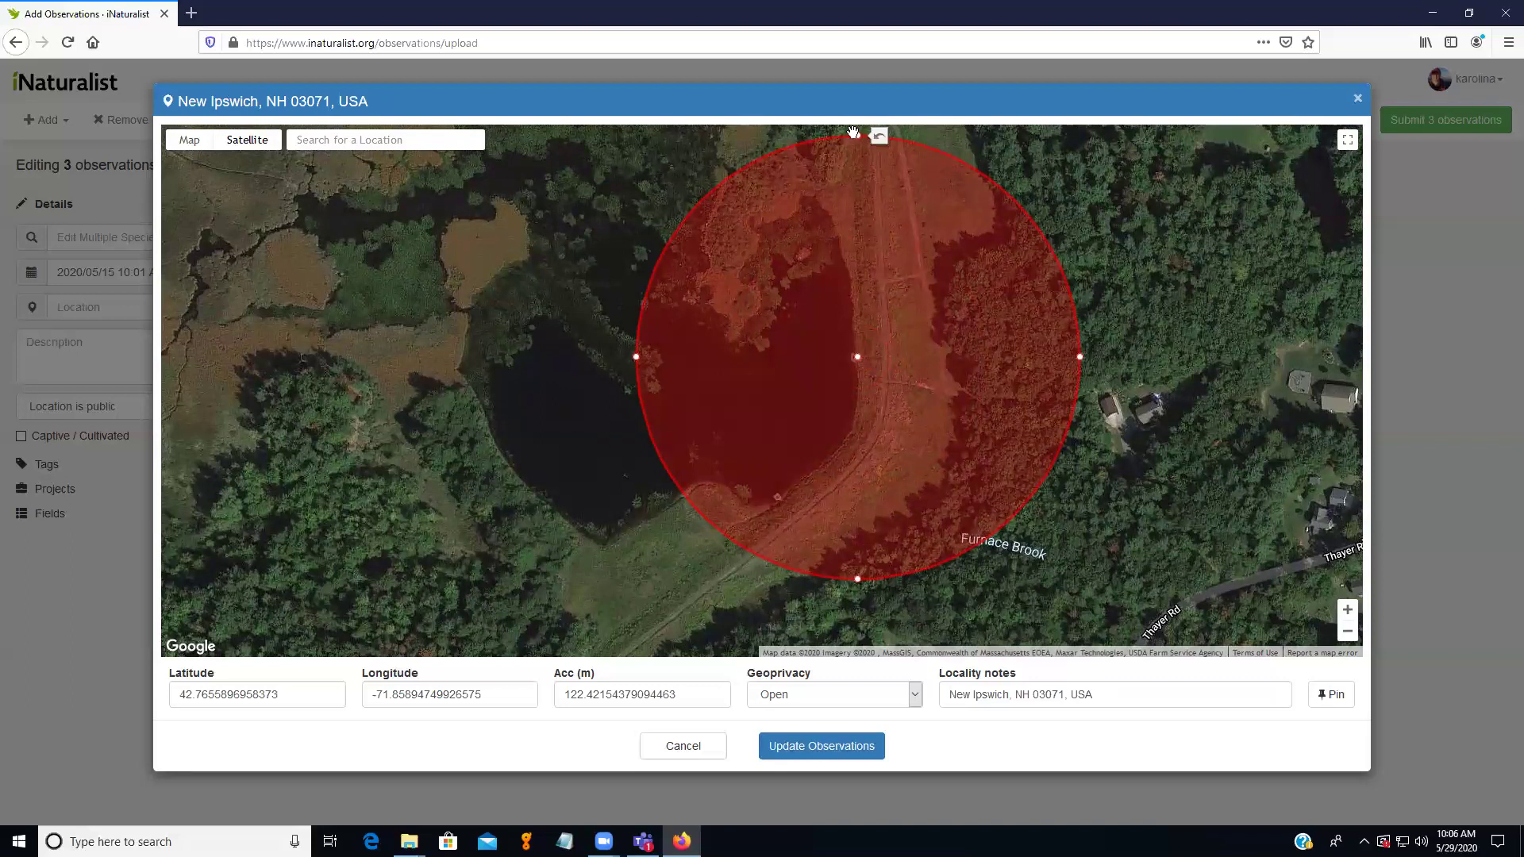
drag(852, 336, 855, 338)
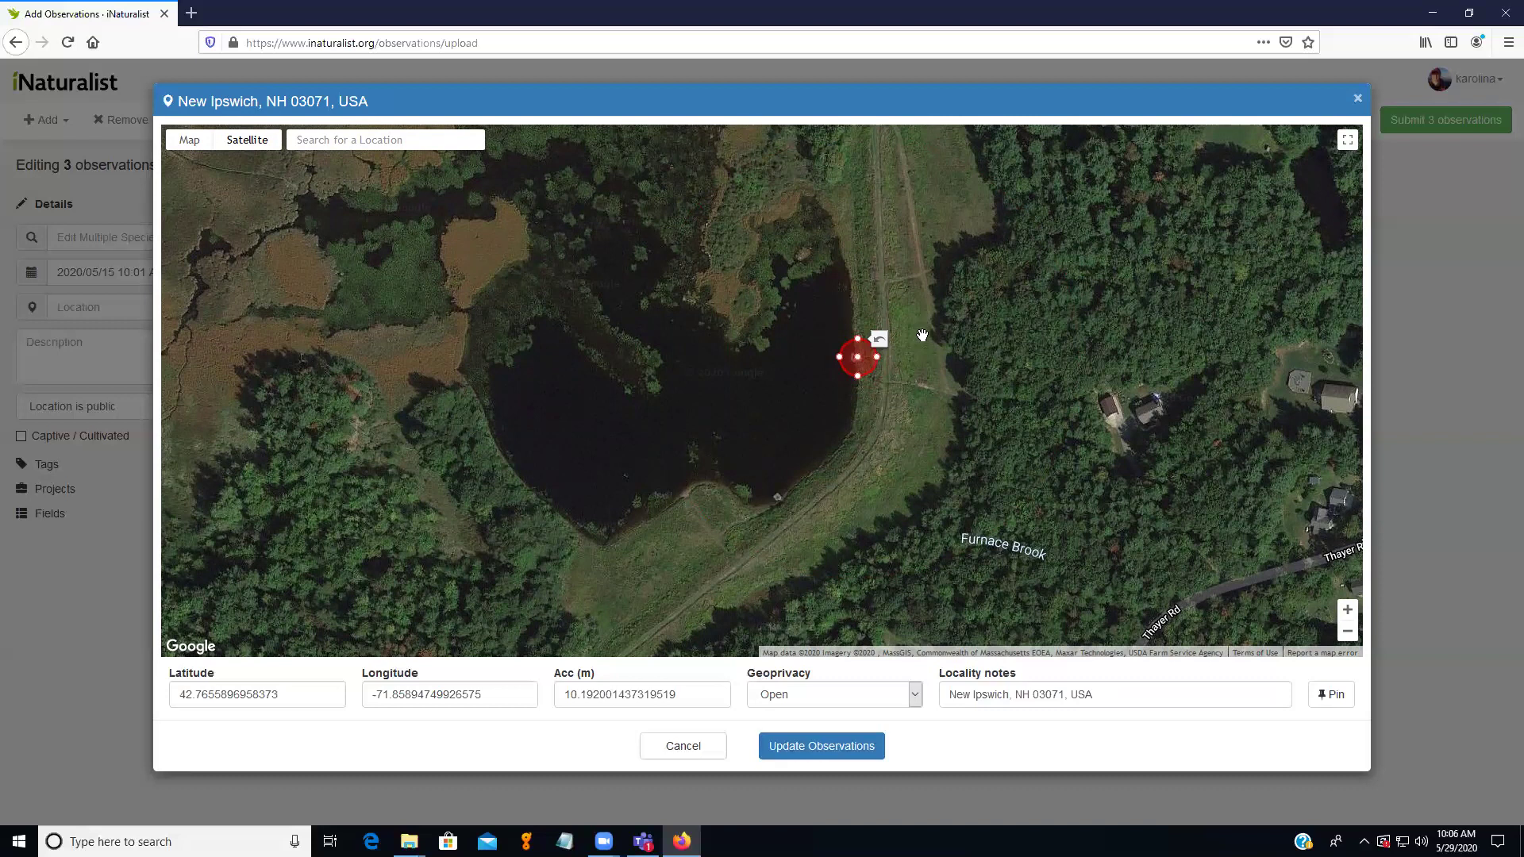
drag(857, 338, 846, 127)
drag(799, 349, 665, 360)
drag(666, 360, 666, 359)
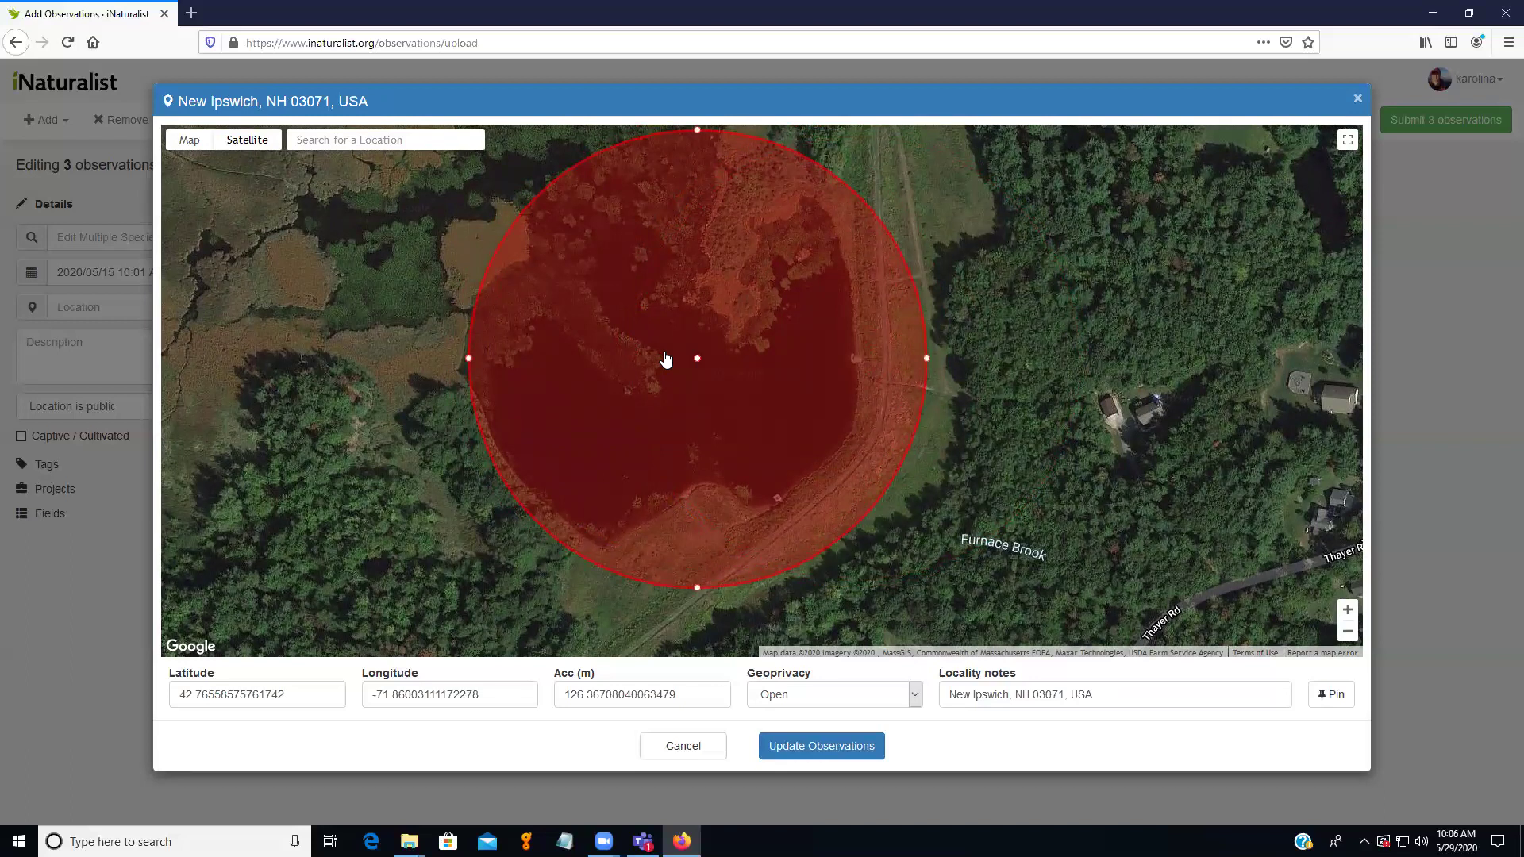
Check the geoprivacy choices, keep Open, and apply the New Ipswich location to the three observations.
click(917, 697)
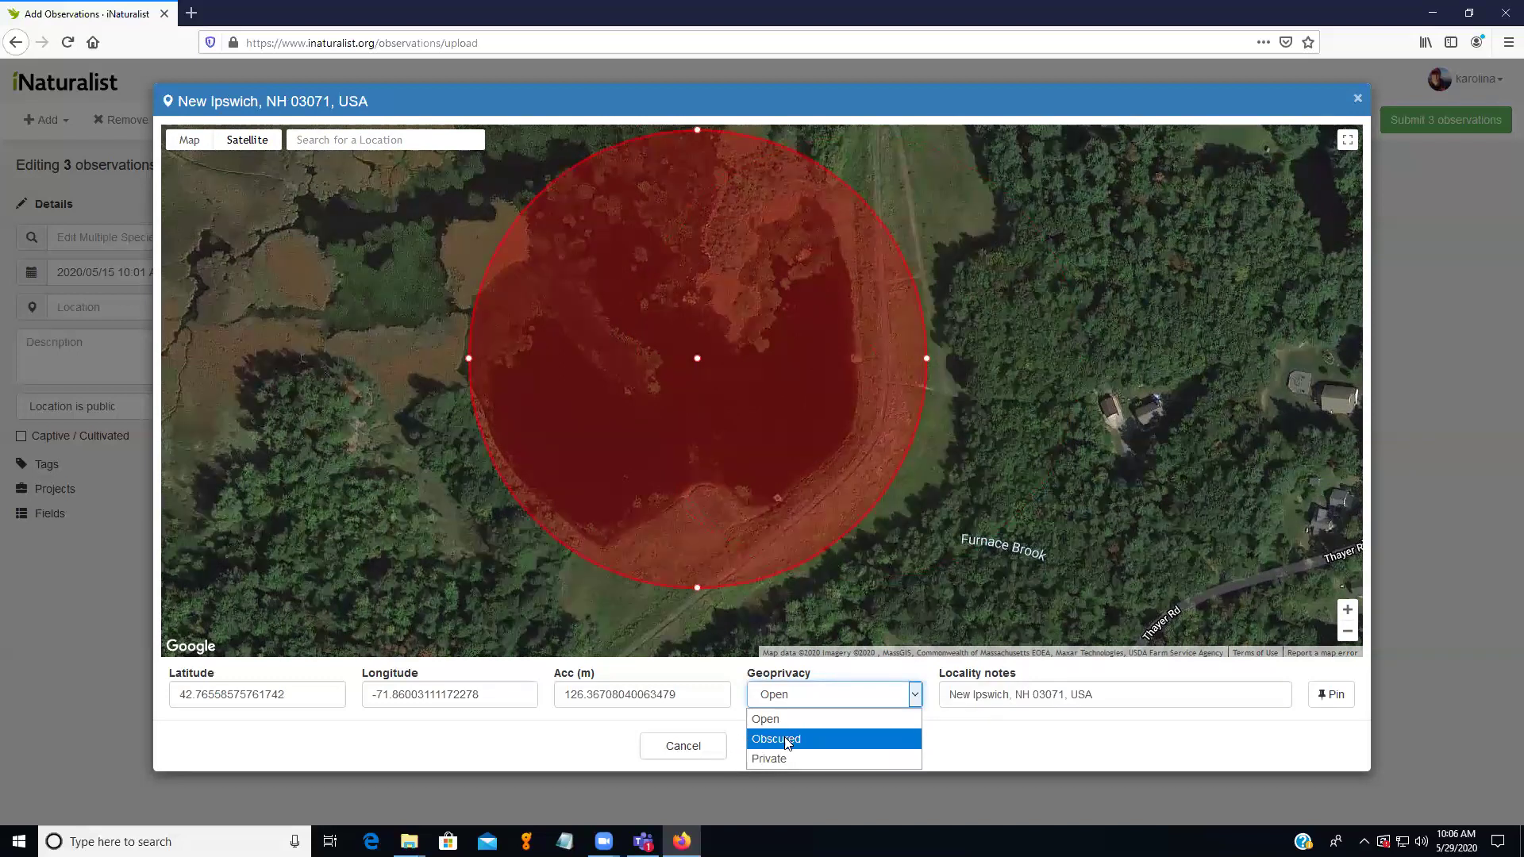
click(917, 698)
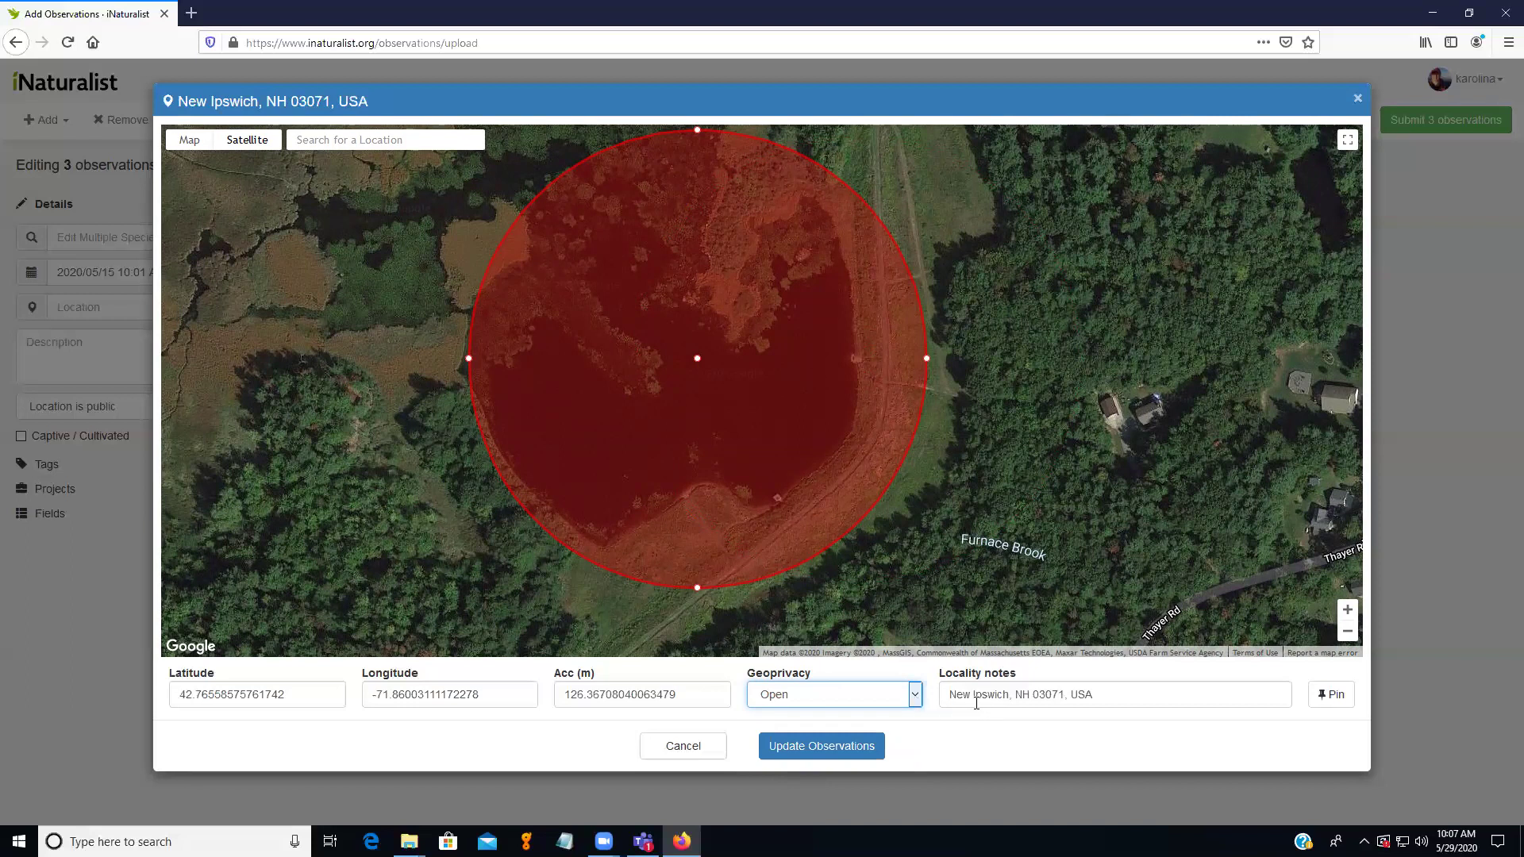
click(843, 749)
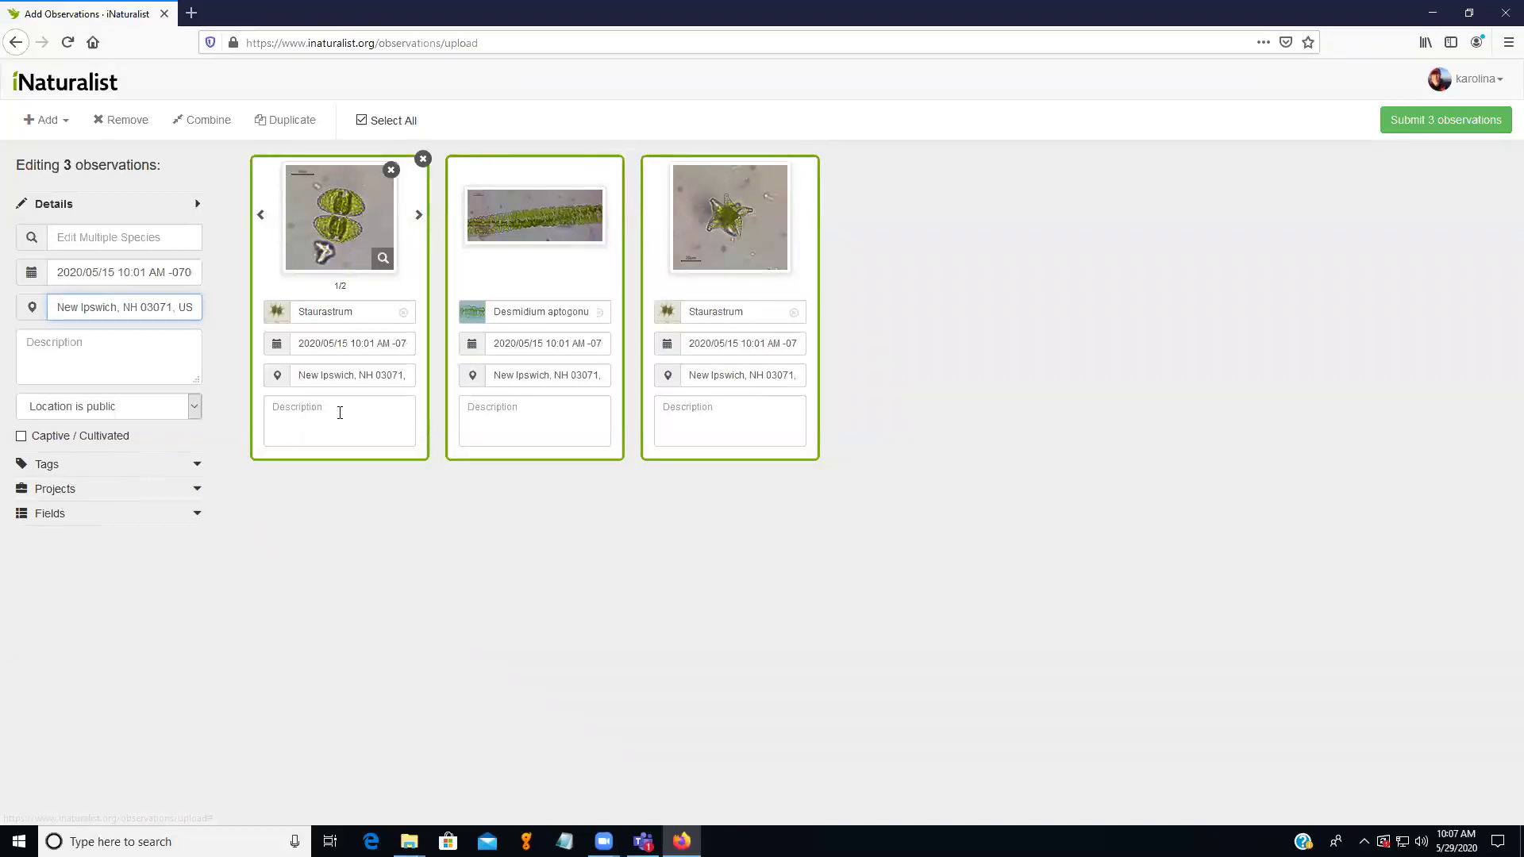
Add all three observations to the Freshwater Algae of New England and New York project and submit them.
click(195, 489)
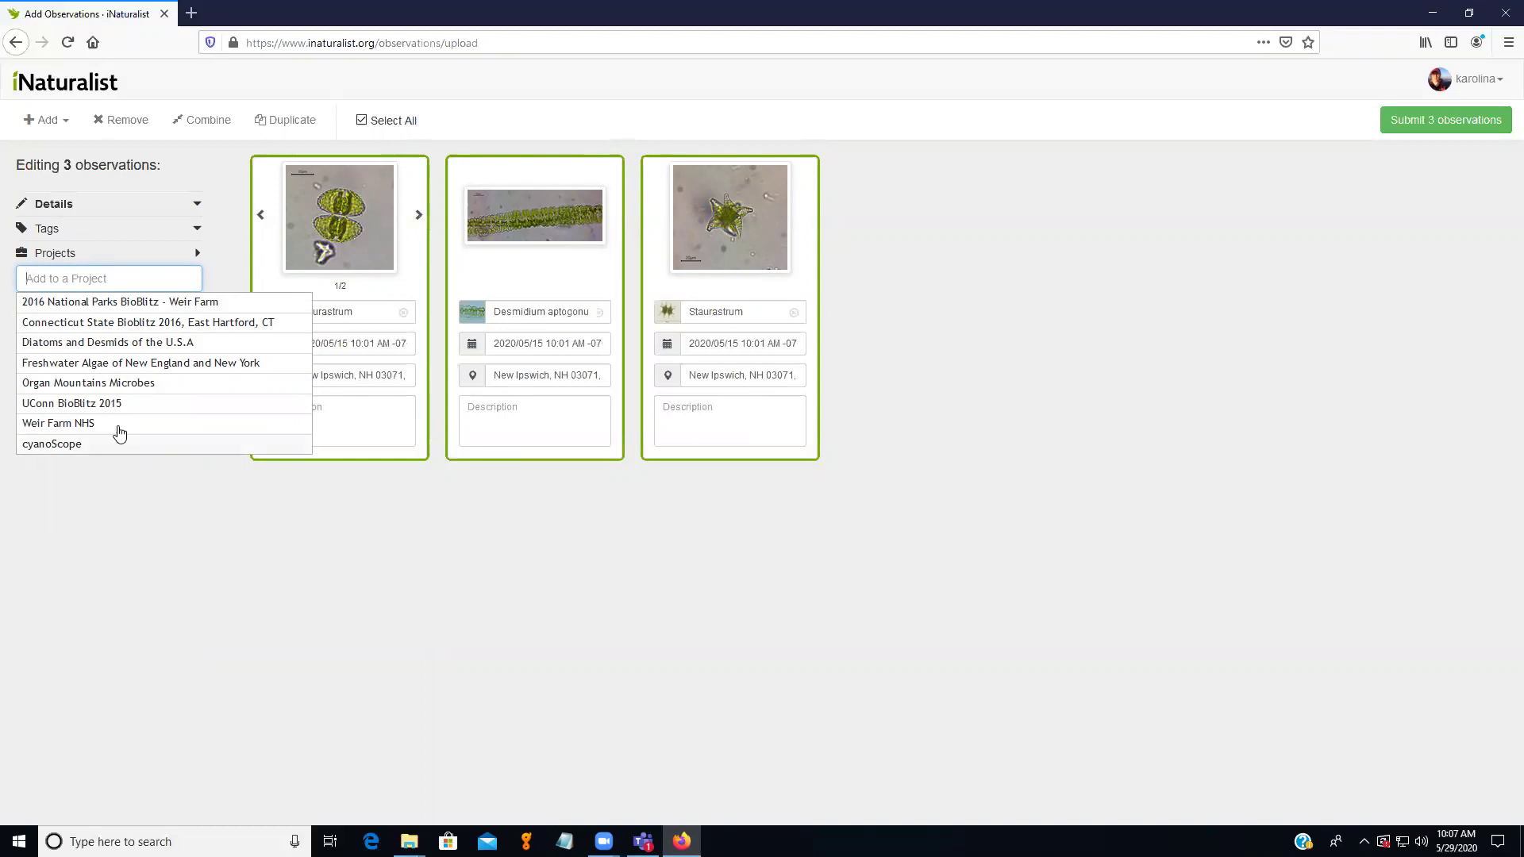
click(106, 365)
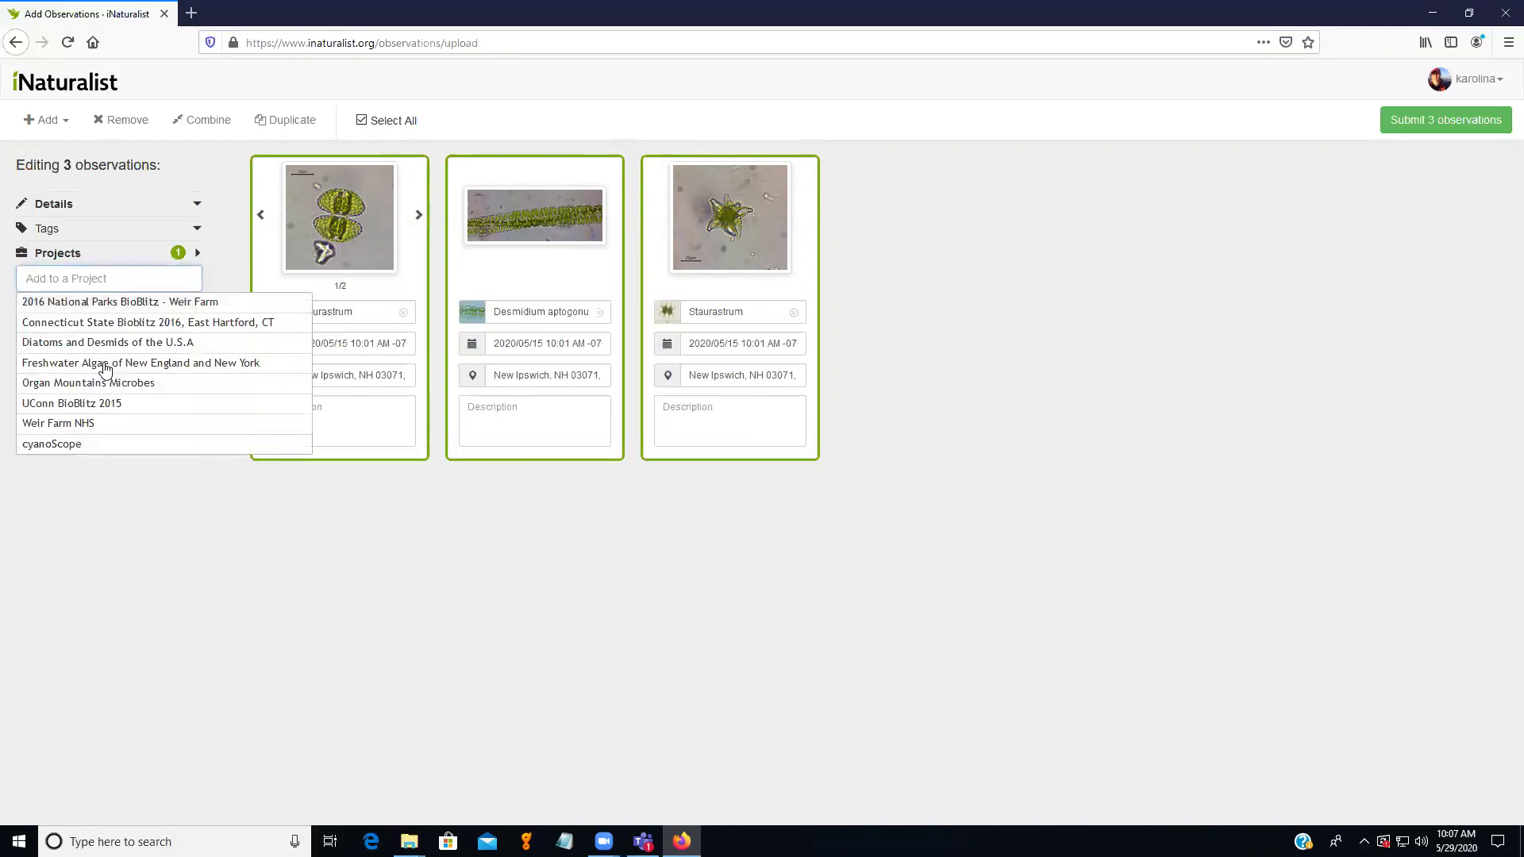
click(490, 670)
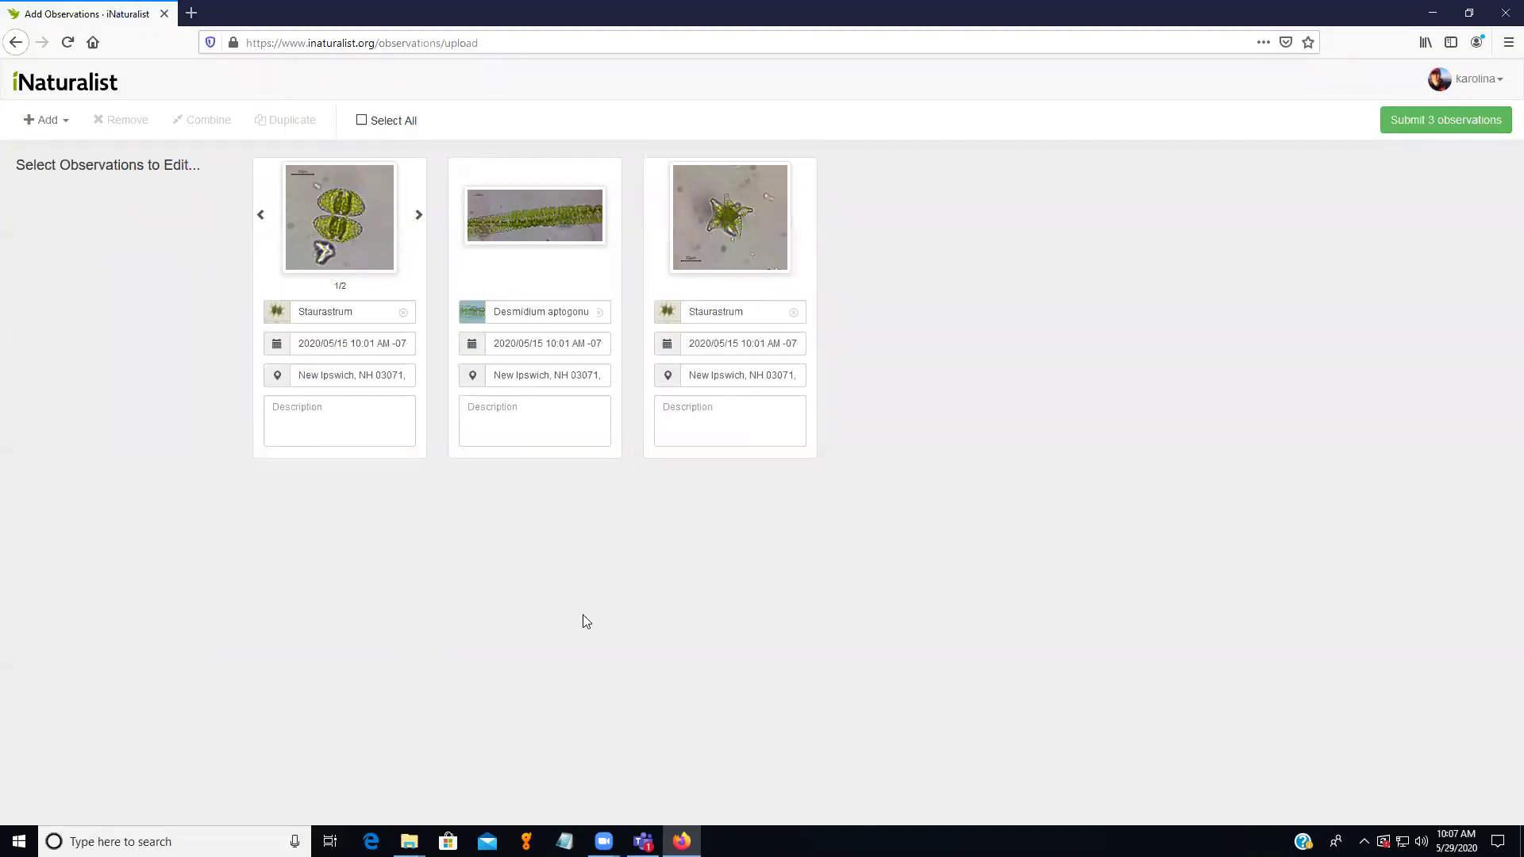
click(1419, 129)
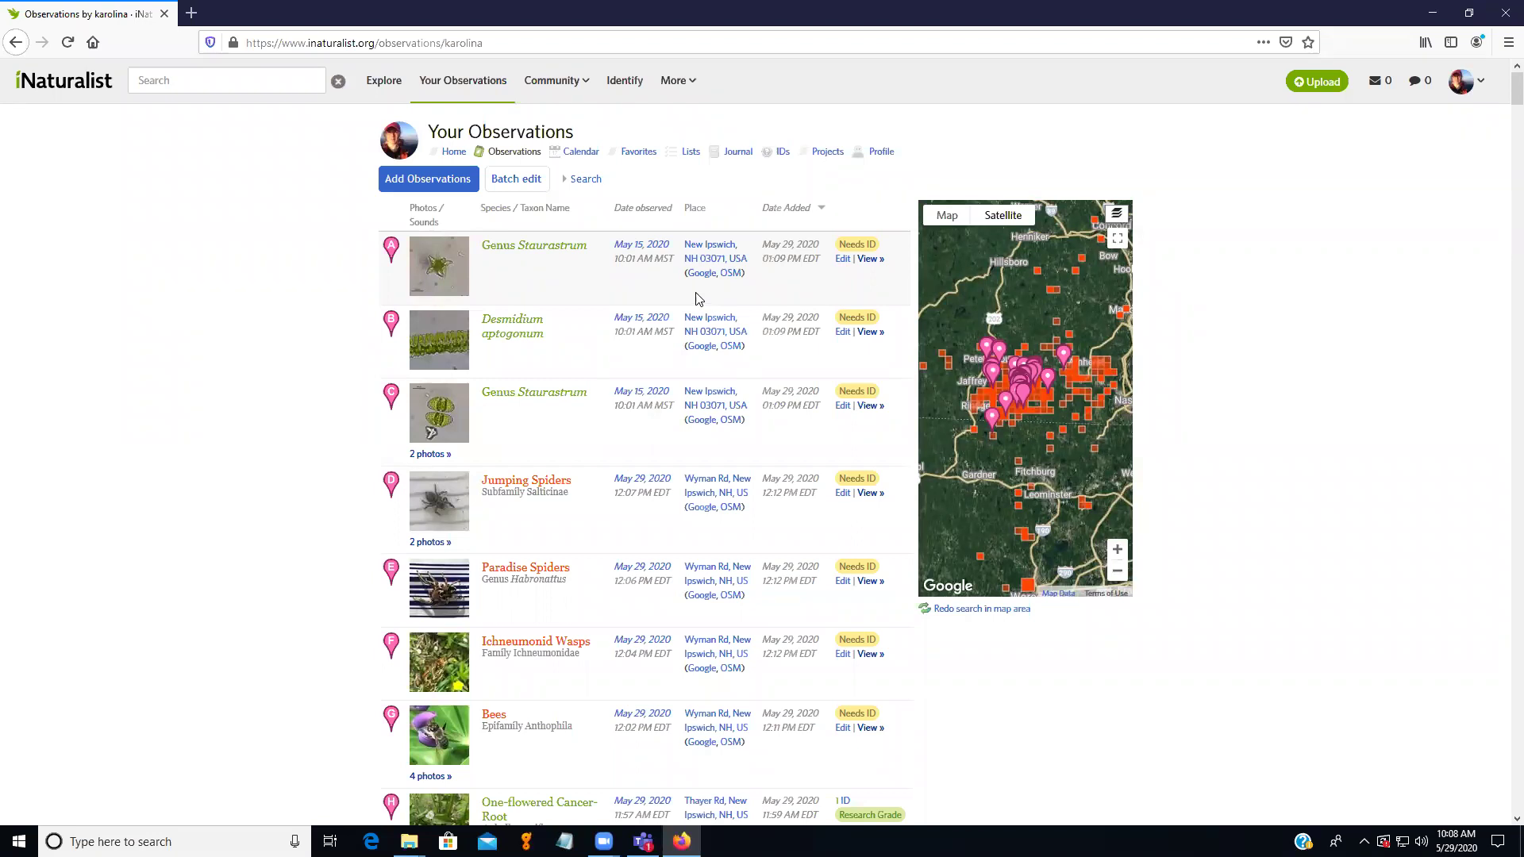
Review the submitted star-shaped Staurastrum, Desmidium aptogonum and two-photo Staurastrum observations, viewing both photos of the last one.
click(534, 250)
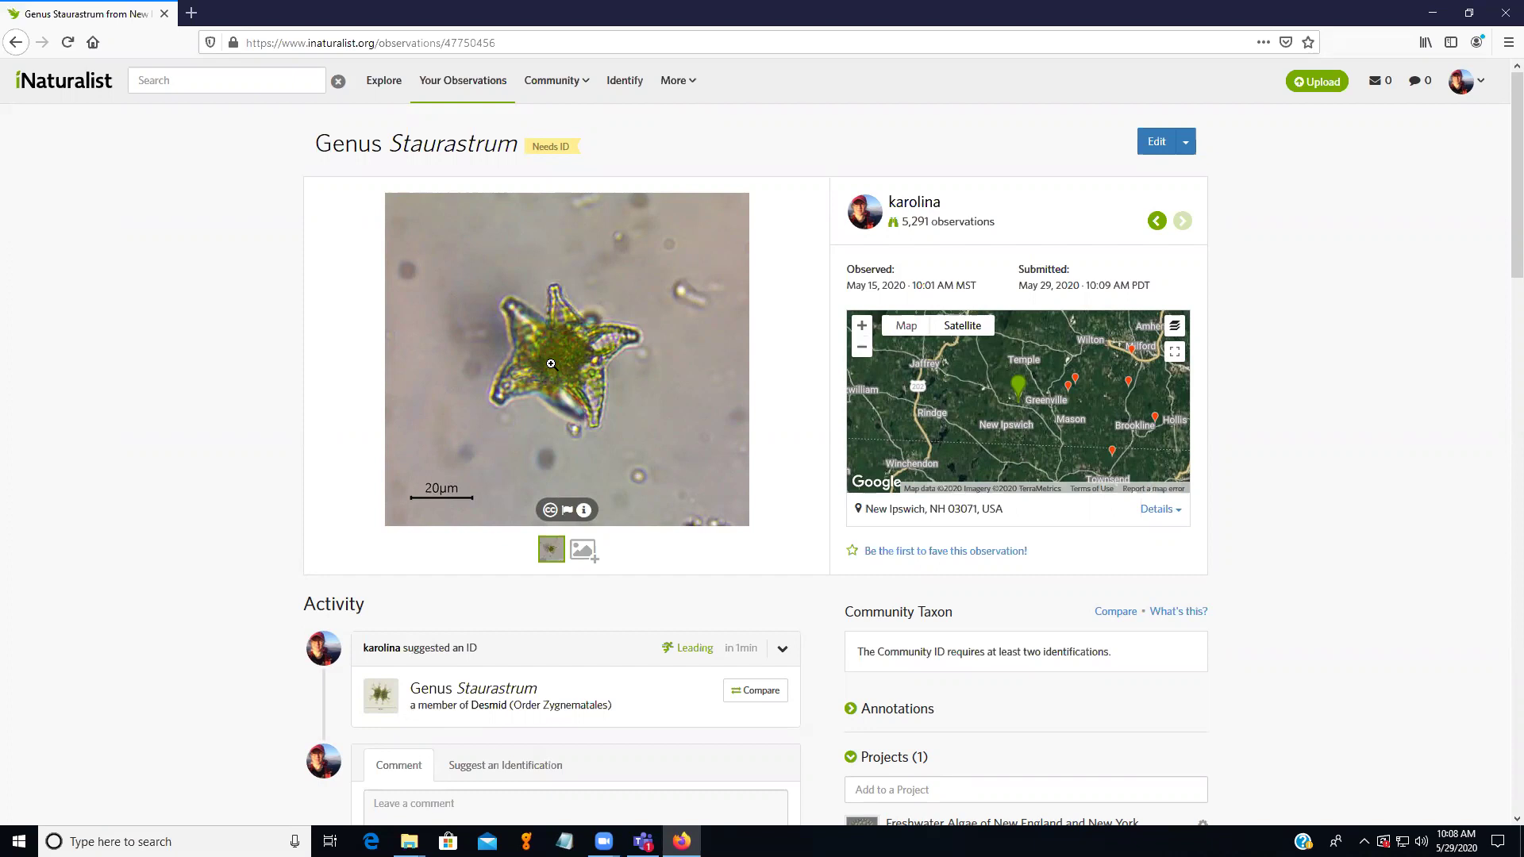
click(1155, 220)
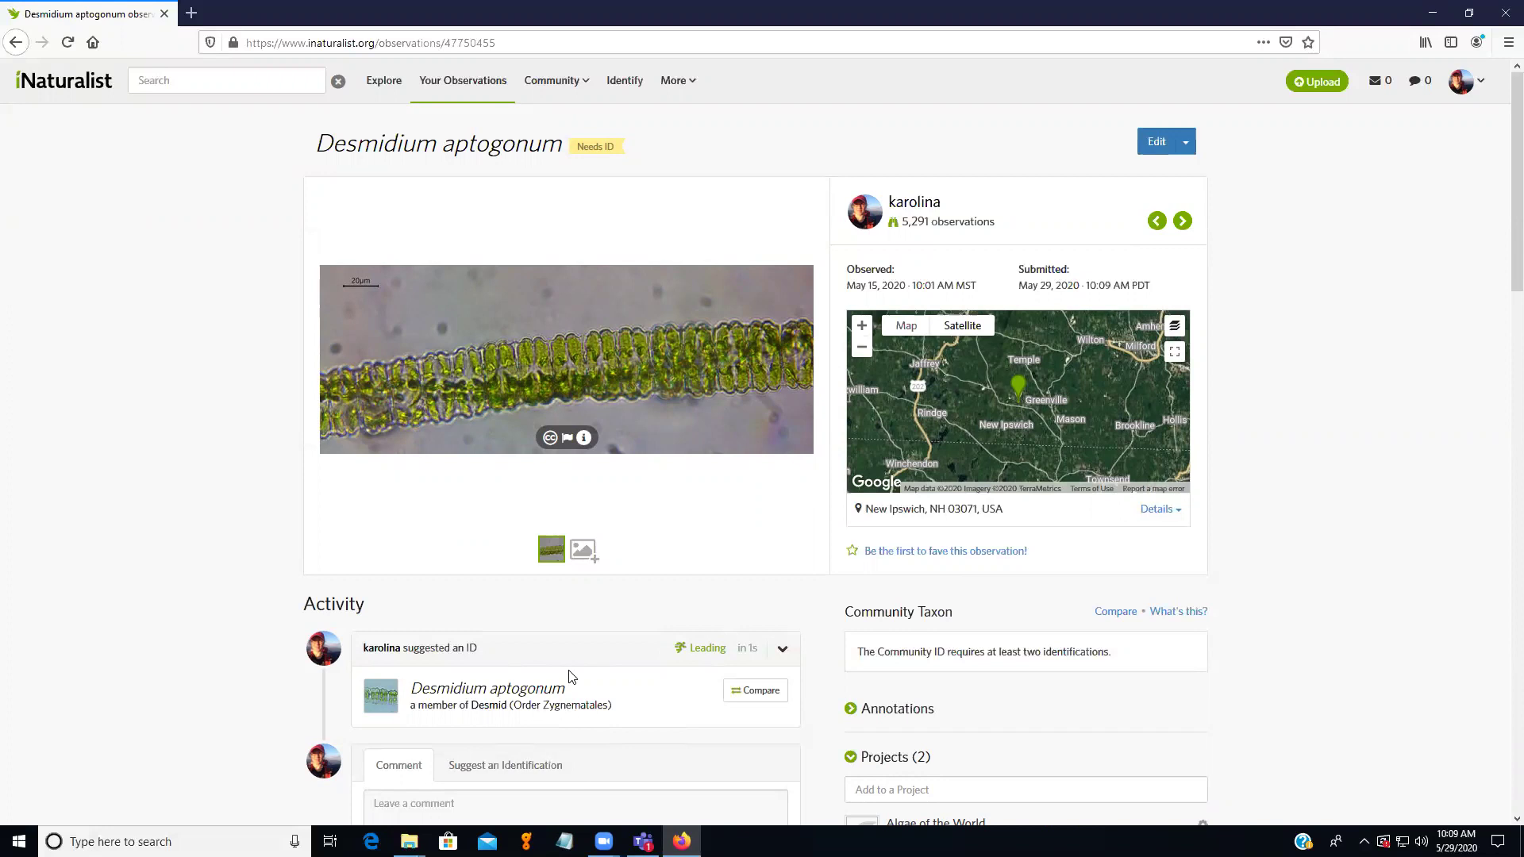
click(1157, 224)
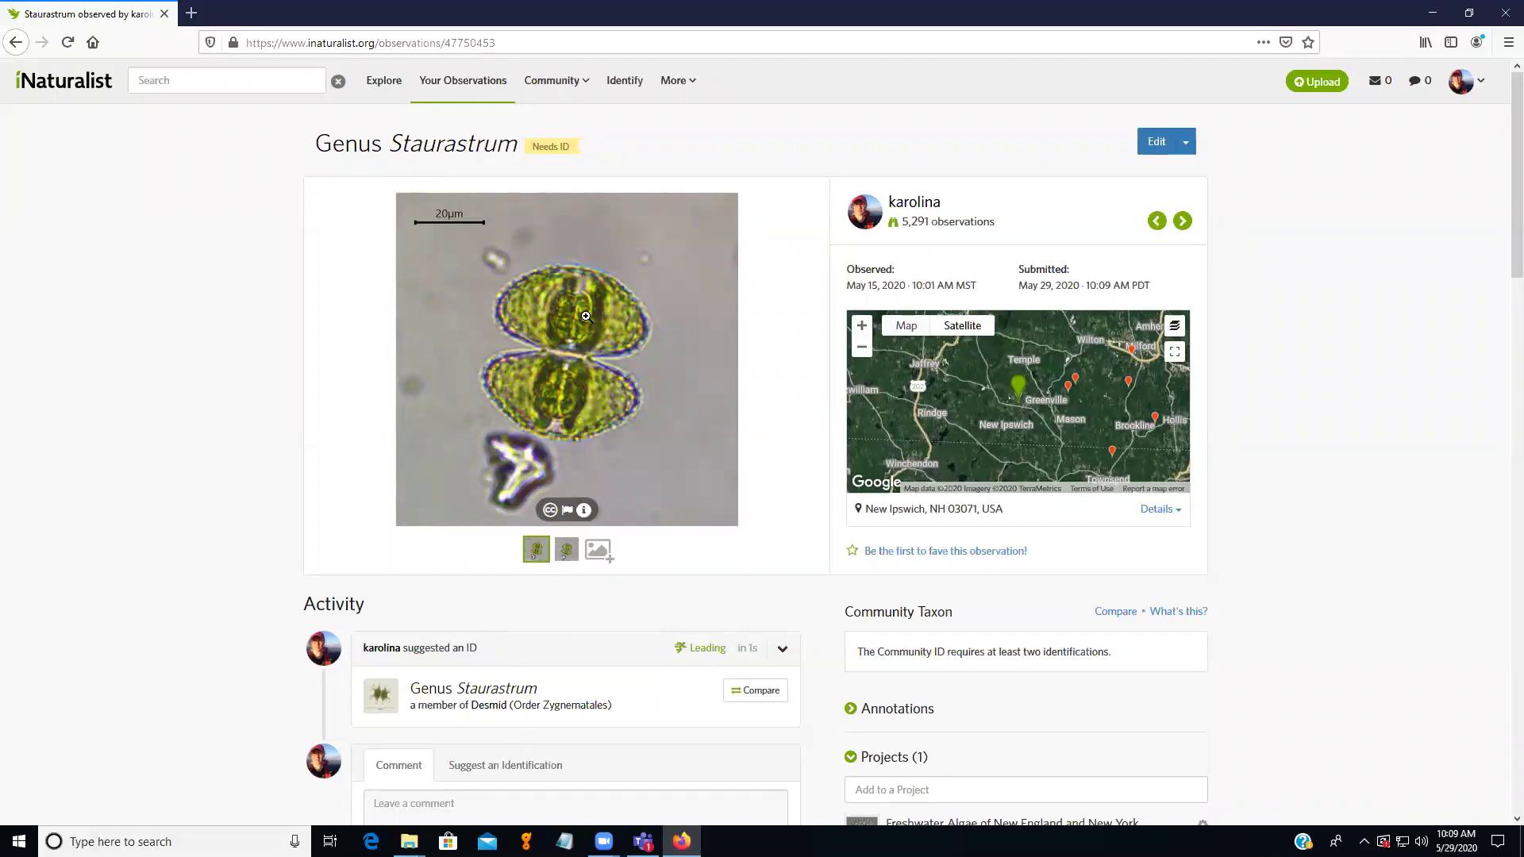
click(566, 547)
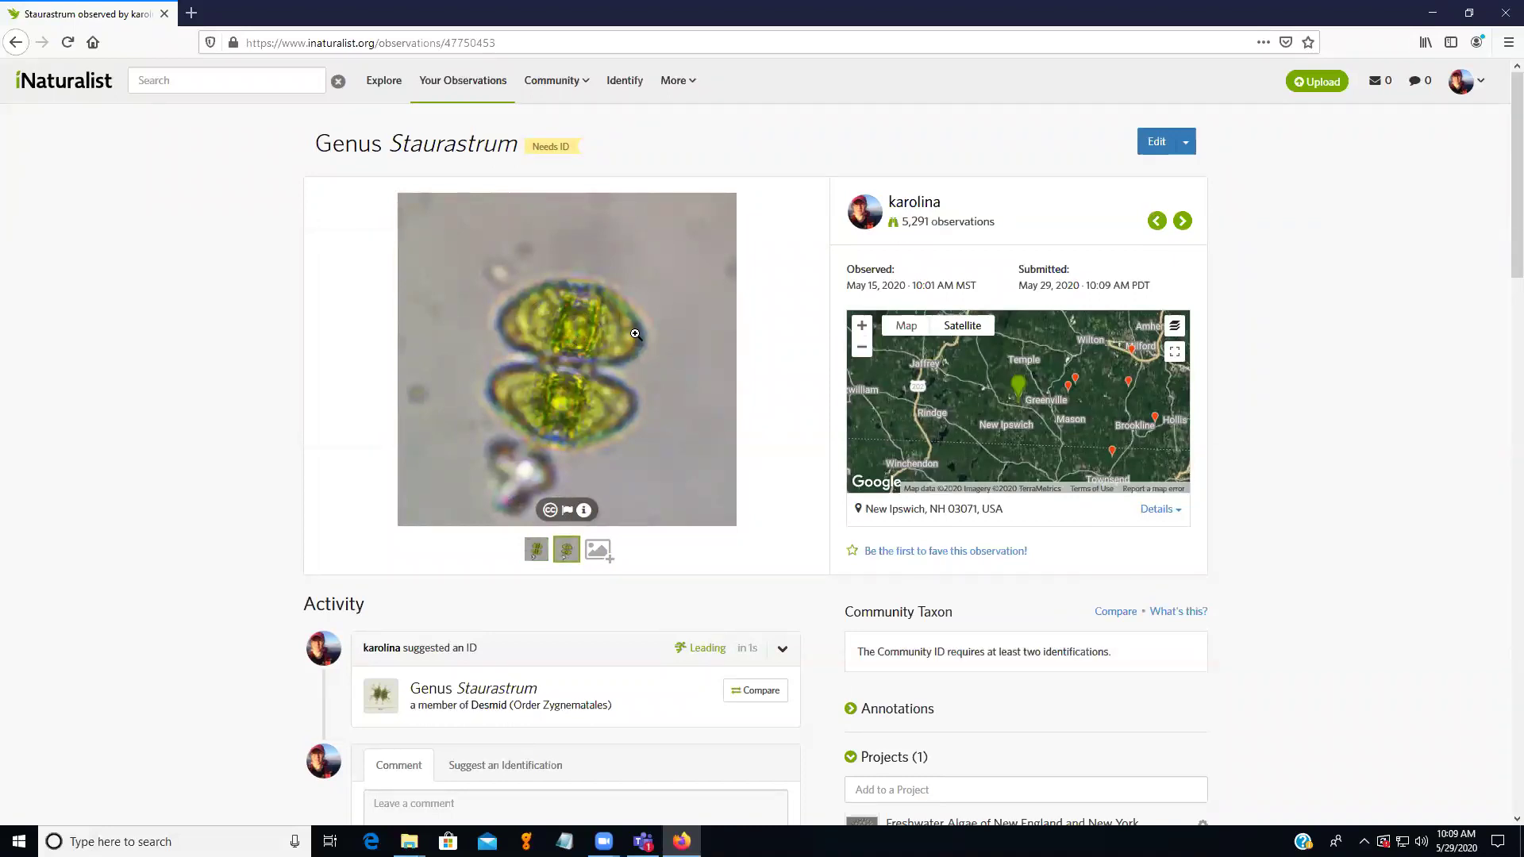
click(536, 549)
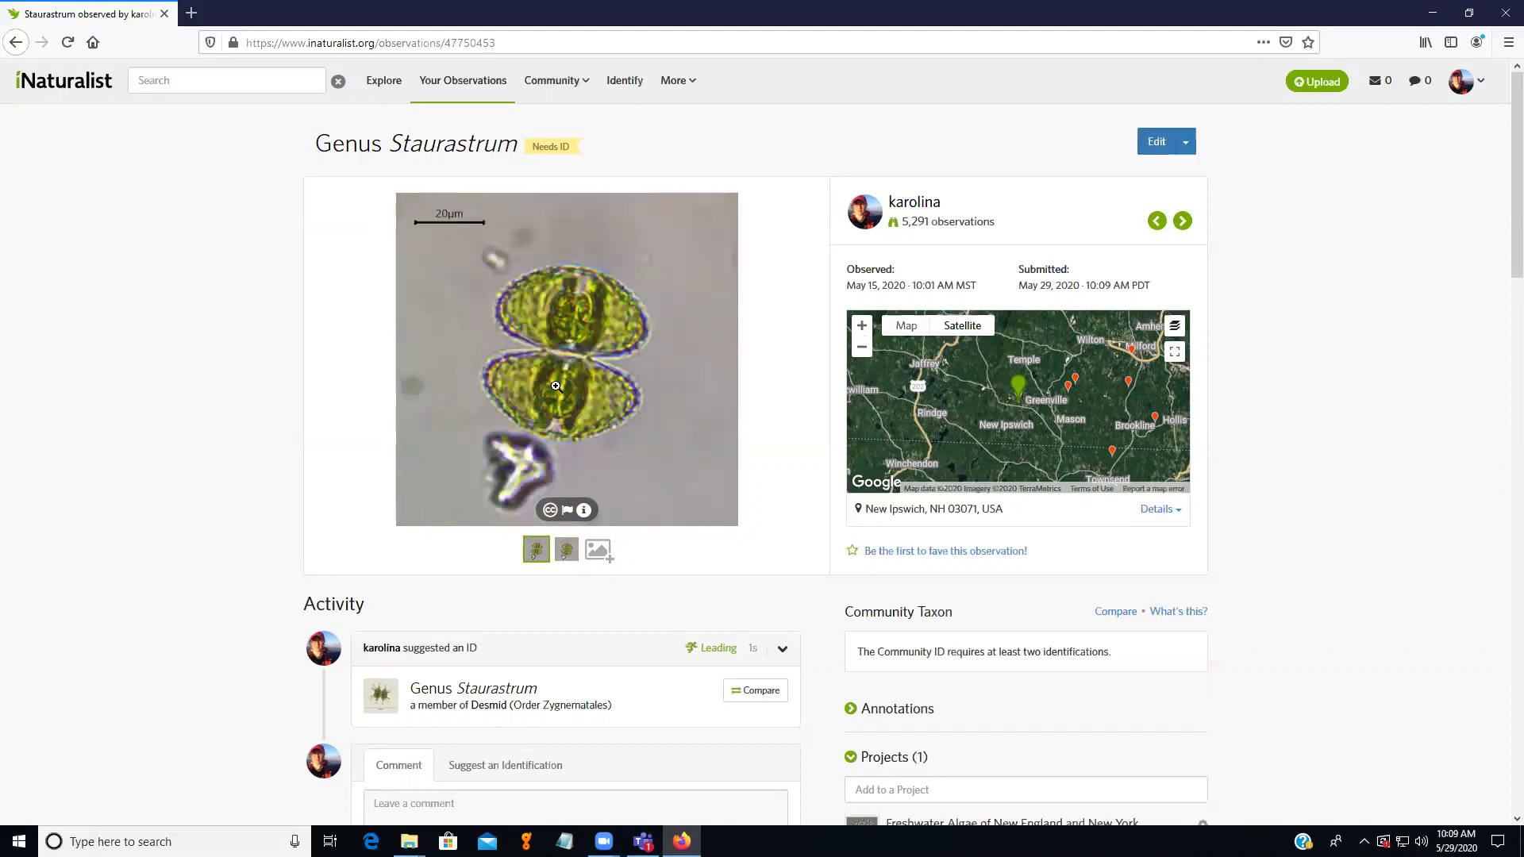